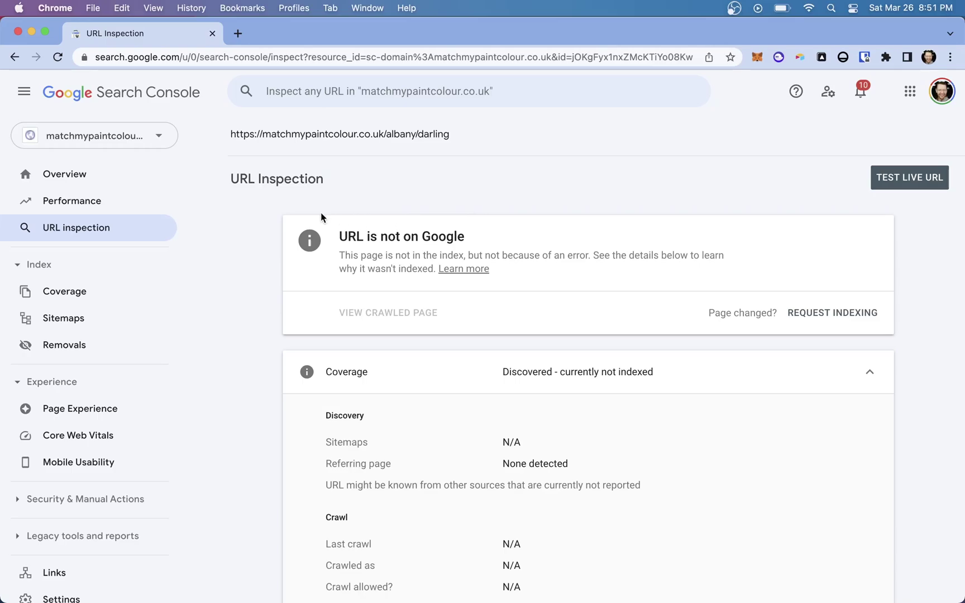
# Open matchmypaintcolour.co.uk in a new tab and look over the paint brands on its home page
pyautogui.click(238, 33)
pyautogui.write('miatch')
pyautogui.press('Return')
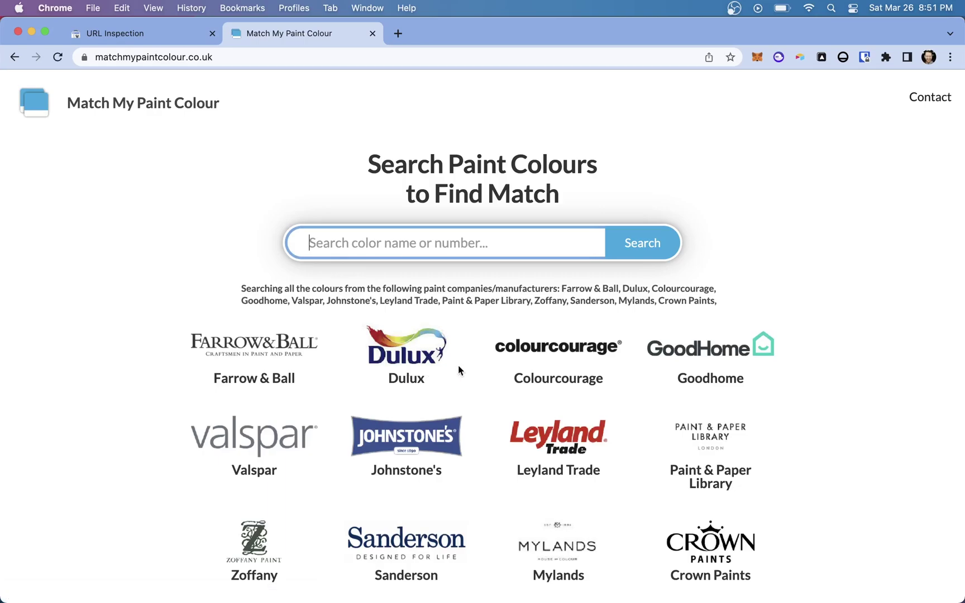
pyautogui.scroll(-5, 393, 319)
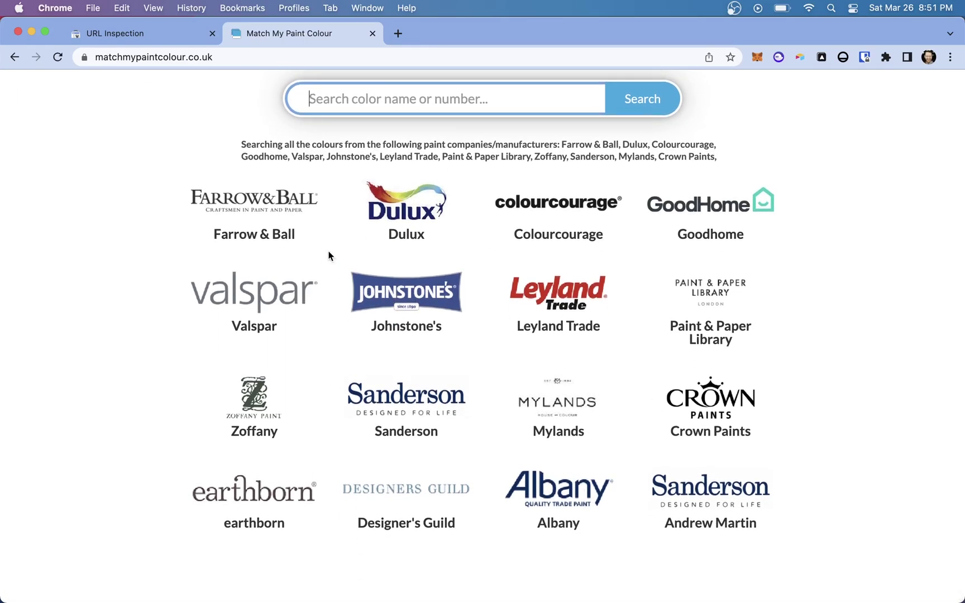
pyautogui.scroll(4, 340, 269)
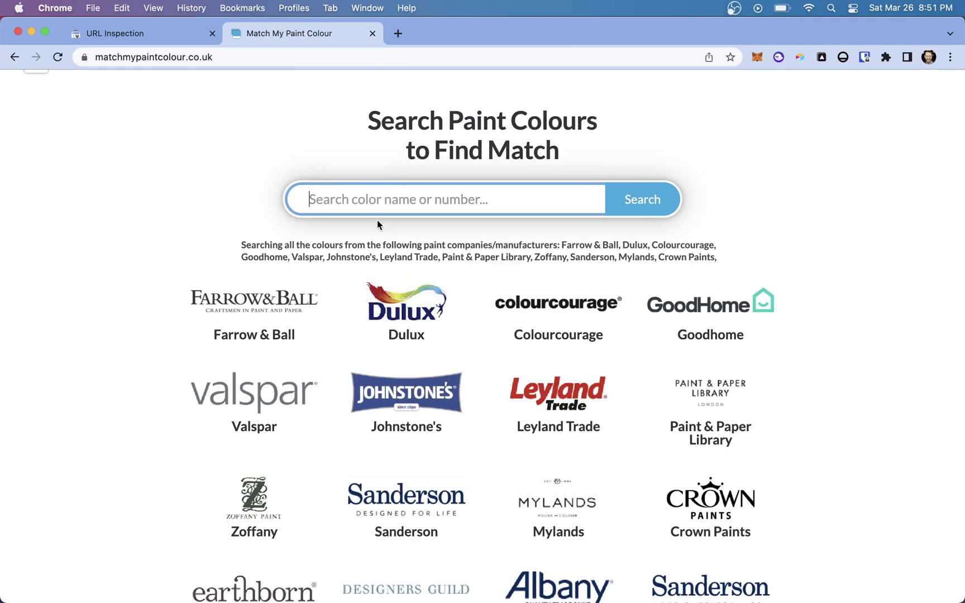
# Search the paint site for "red" and open the Lake Red No.W92 result
pyautogui.click(380, 201)
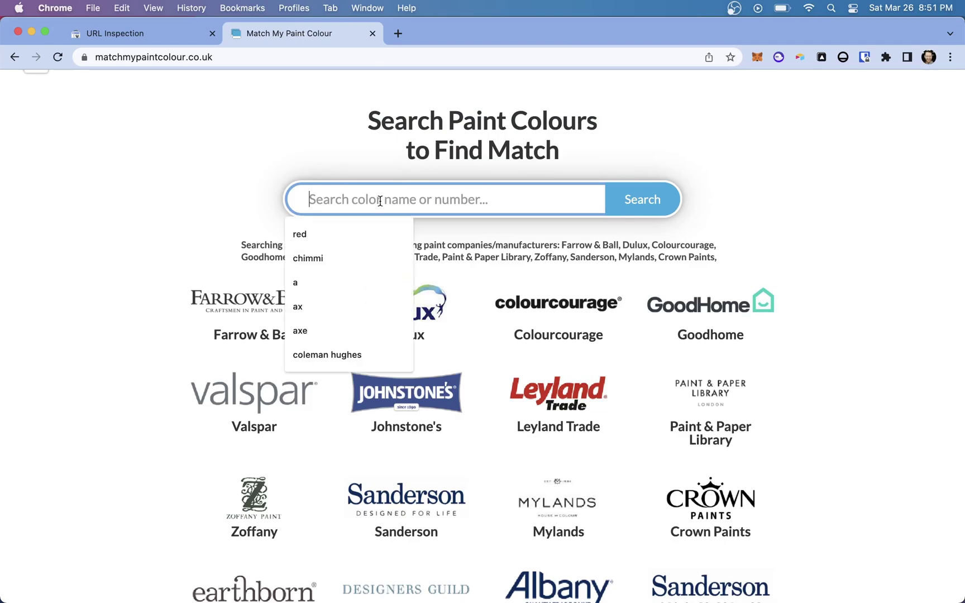
pyautogui.click(360, 232)
pyautogui.click(640, 204)
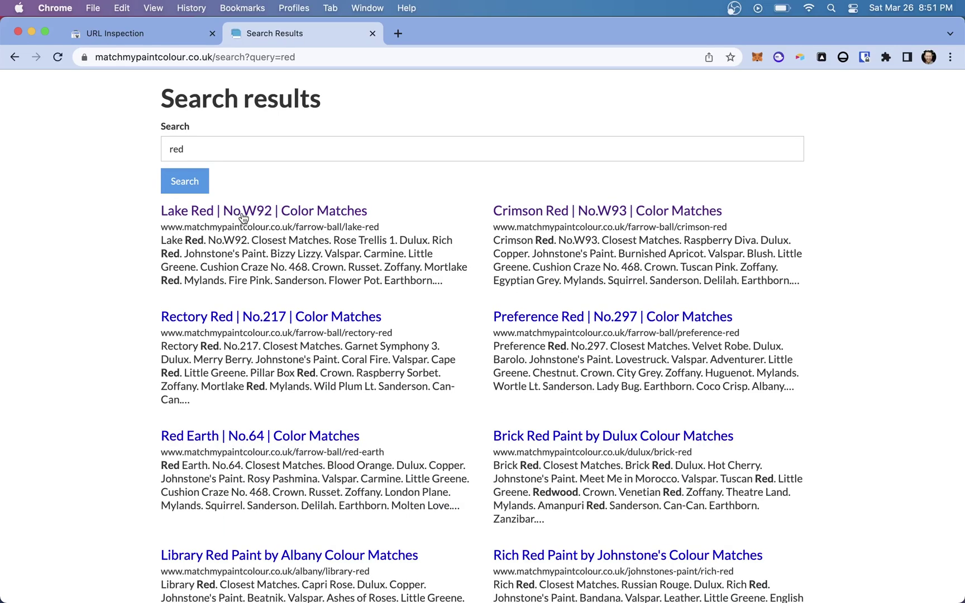
pyautogui.click(242, 215)
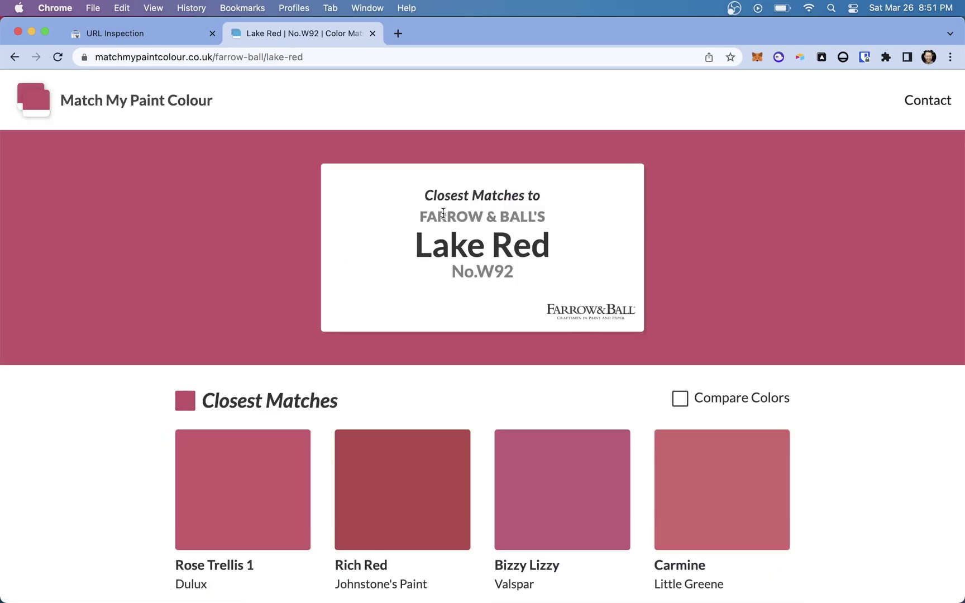
# Review the Lake Red page's title card and its grid of closest paint matches from other brands
pyautogui.moveTo(427, 212); pyautogui.dragTo(527, 248)
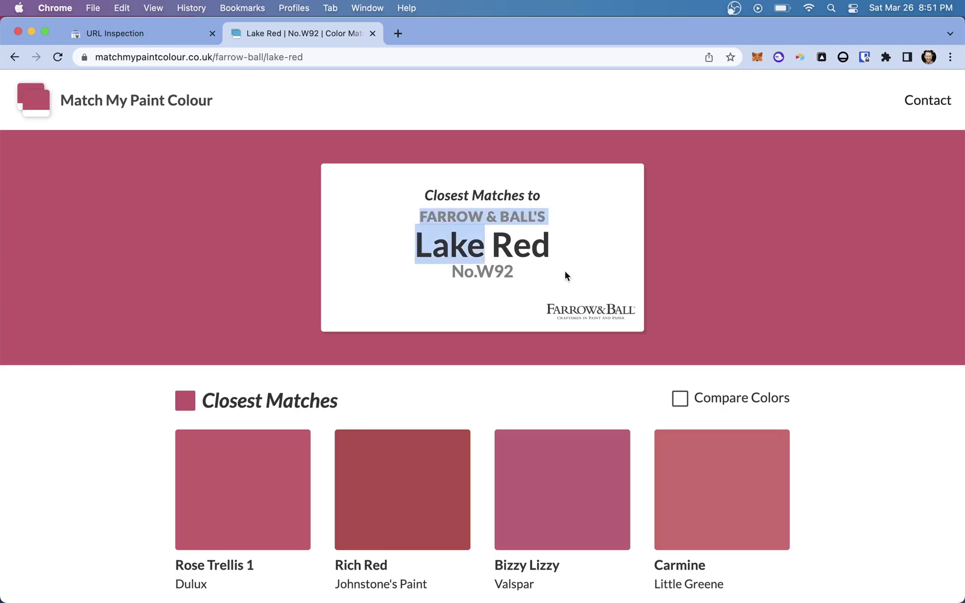
pyautogui.click(504, 302)
pyautogui.scroll(-5, 523, 355)
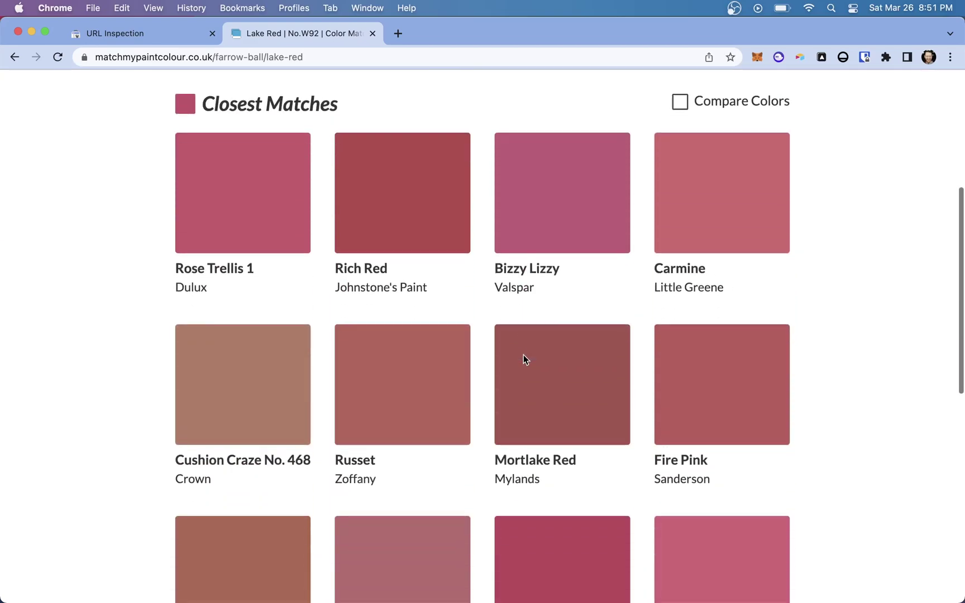
pyautogui.scroll(-3, 523, 359)
pyautogui.scroll(-3, 524, 358)
pyautogui.scroll(4, 523, 359)
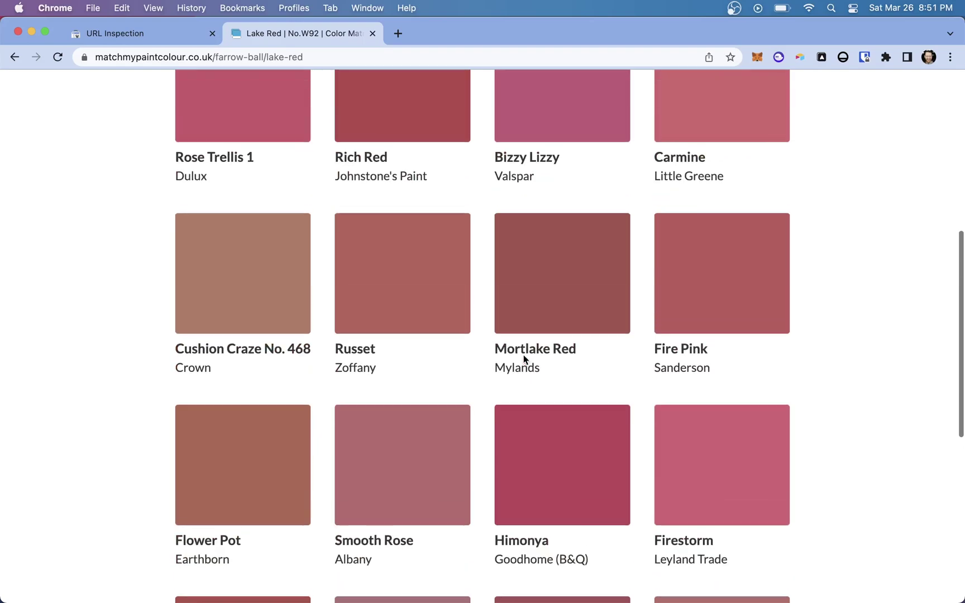
pyautogui.scroll(6, 523, 358)
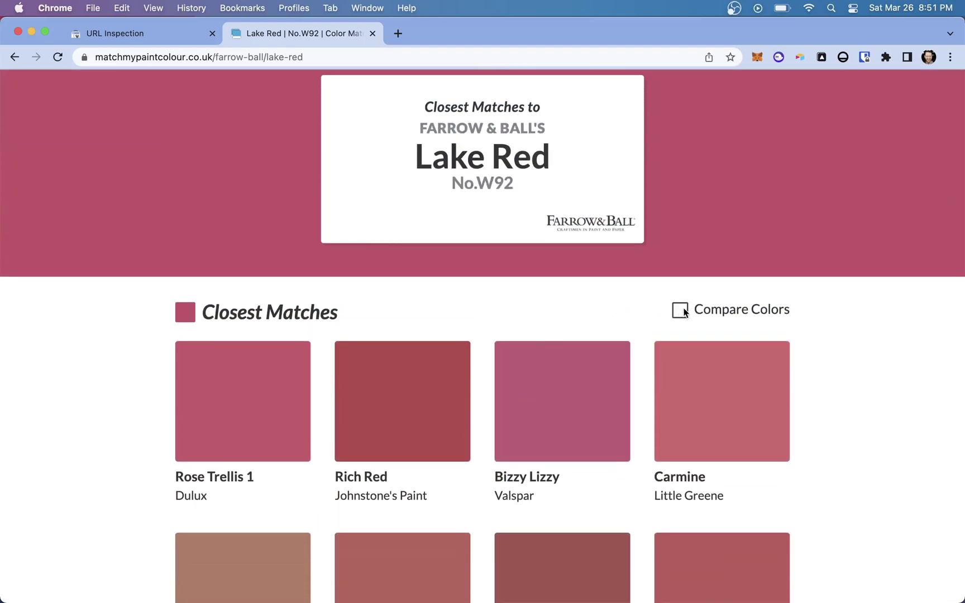
# Switch Compare Colors on to view the matches against Lake Red, and switch it off again
pyautogui.click(681, 310)
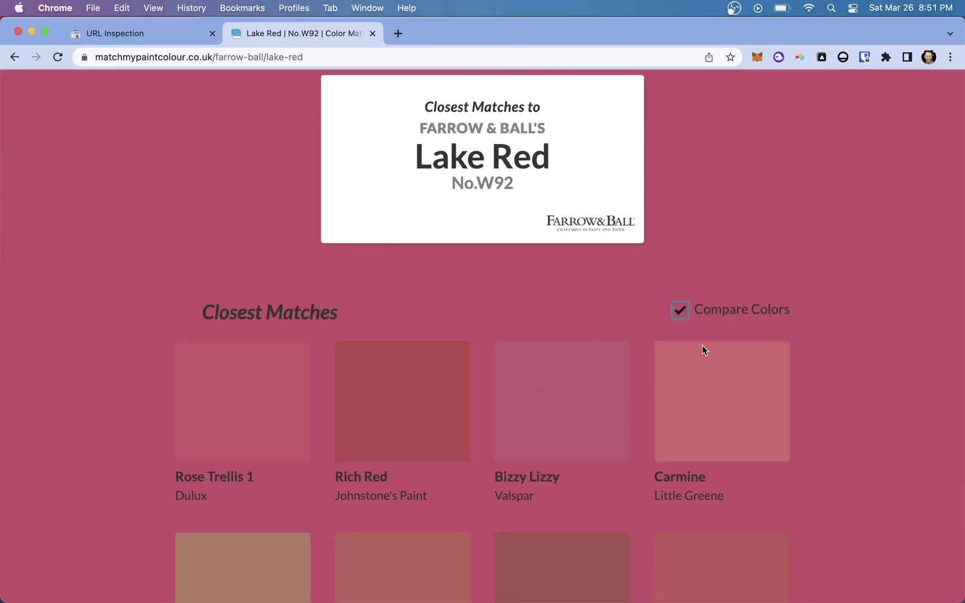
pyautogui.click(680, 311)
pyautogui.scroll(3, 673, 338)
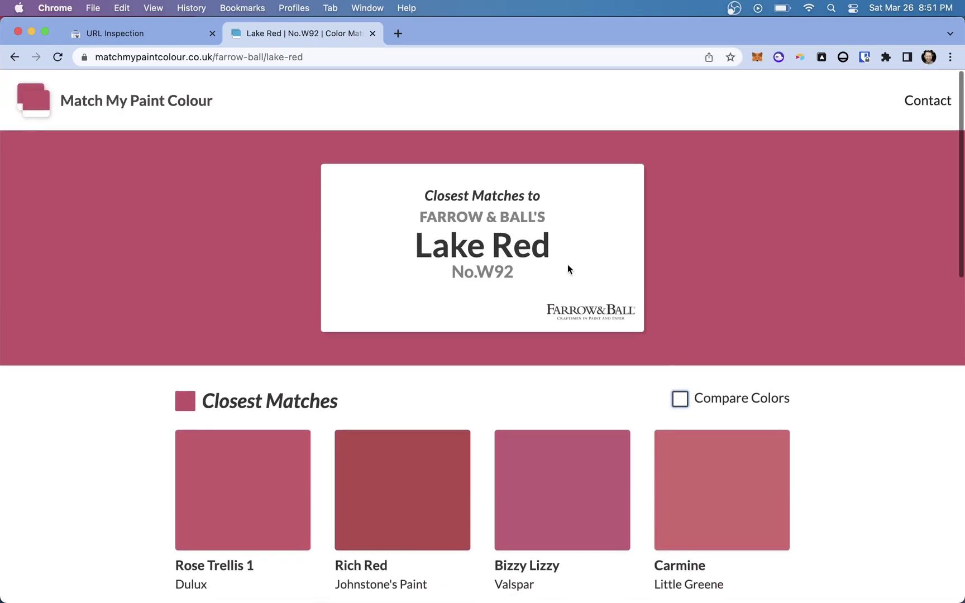
# Go back through the search results to the Match My Paint Colour home page
pyautogui.click(14, 57)
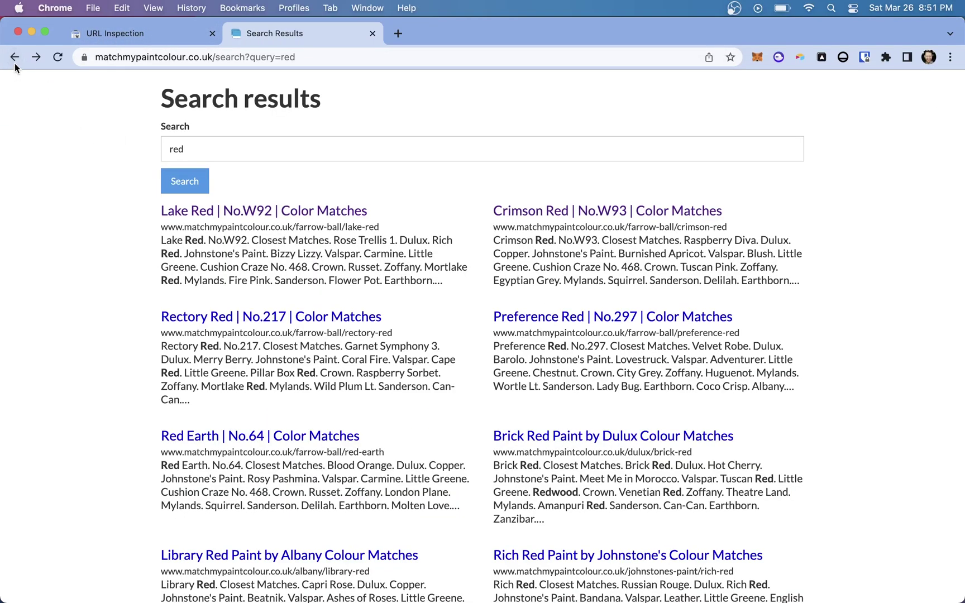
pyautogui.click(14, 63)
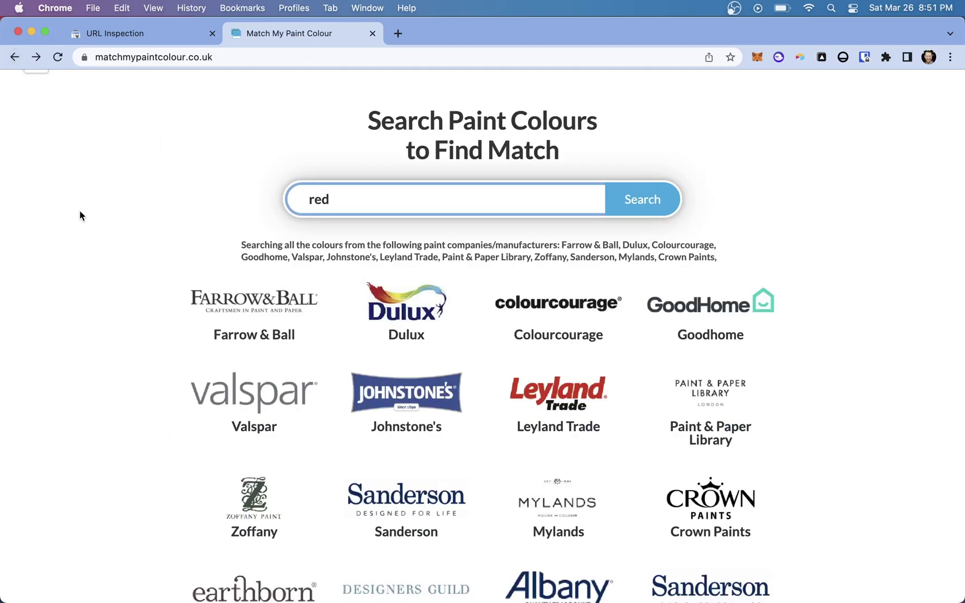
pyautogui.scroll(-2, 79, 215)
pyautogui.scroll(3, 84, 181)
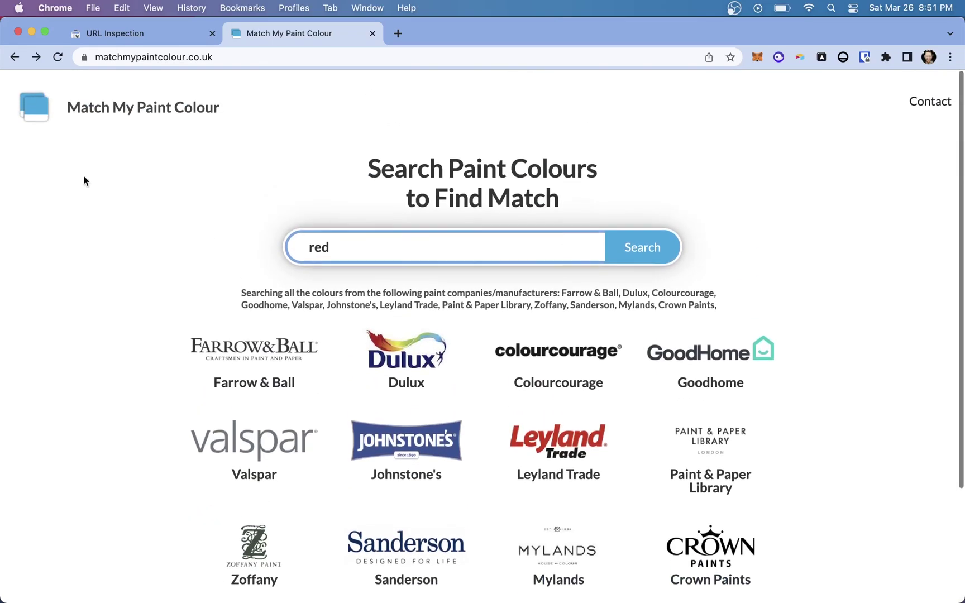
# Switch to Google Search Console, open the Coverage report and examine its page totals and error details
pyautogui.click(132, 33)
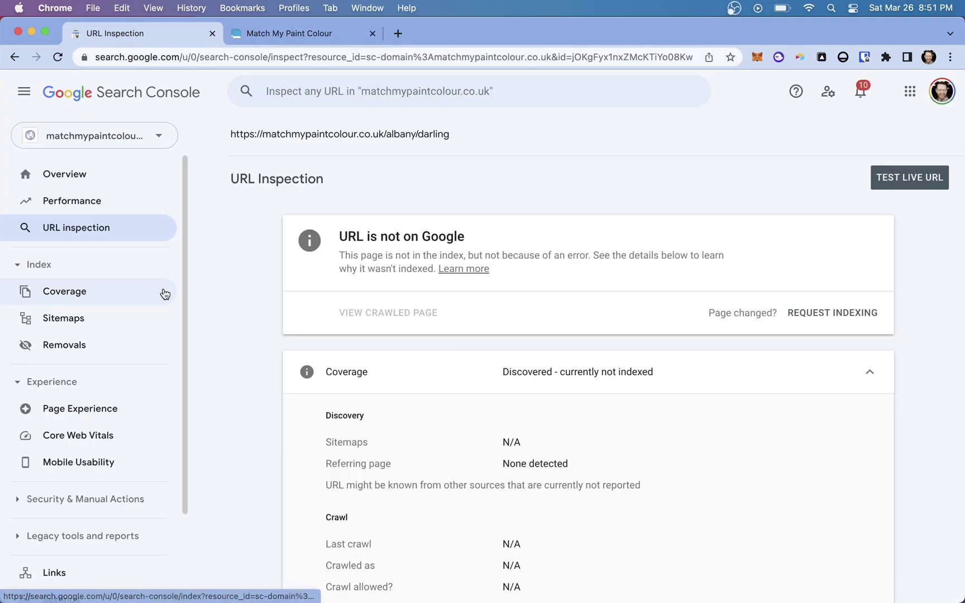
pyautogui.click(92, 298)
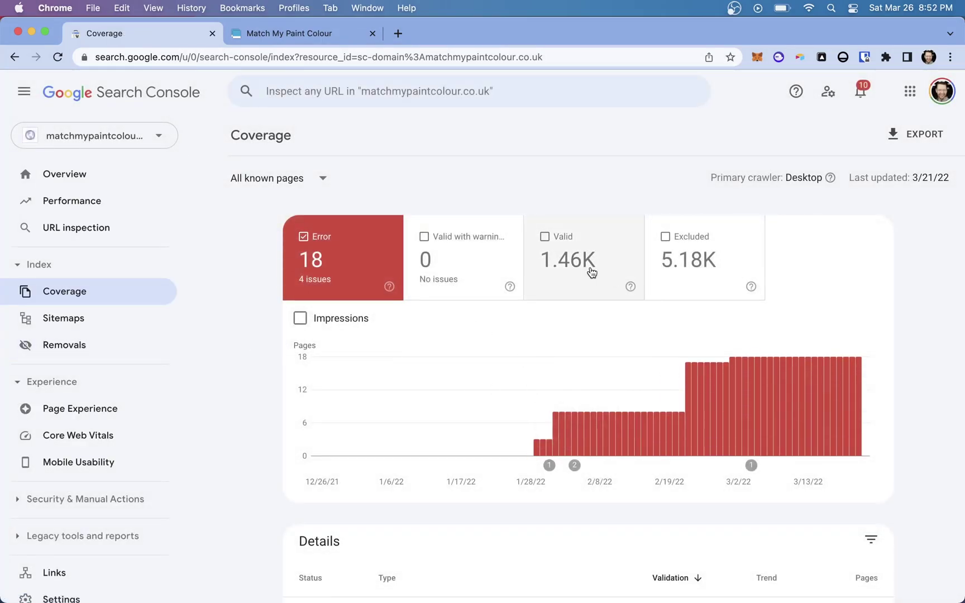
pyautogui.moveTo(550, 270)
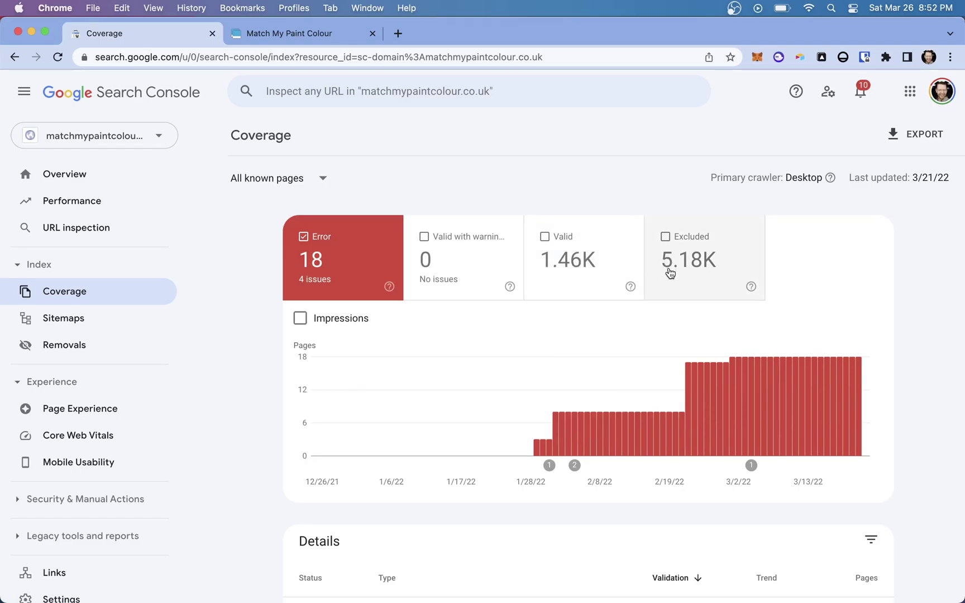
pyautogui.moveTo(669, 275)
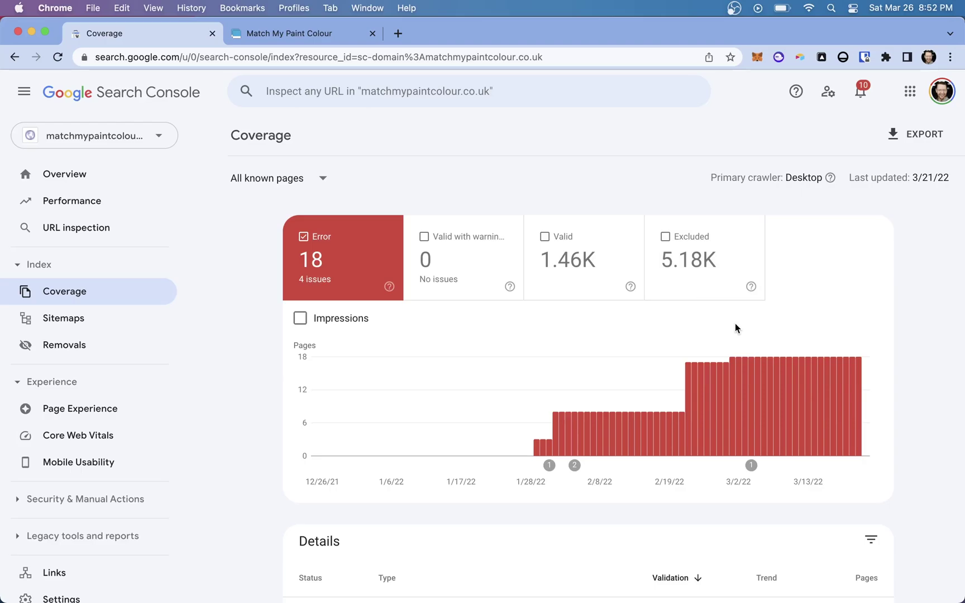
pyautogui.scroll(-5, 735, 324)
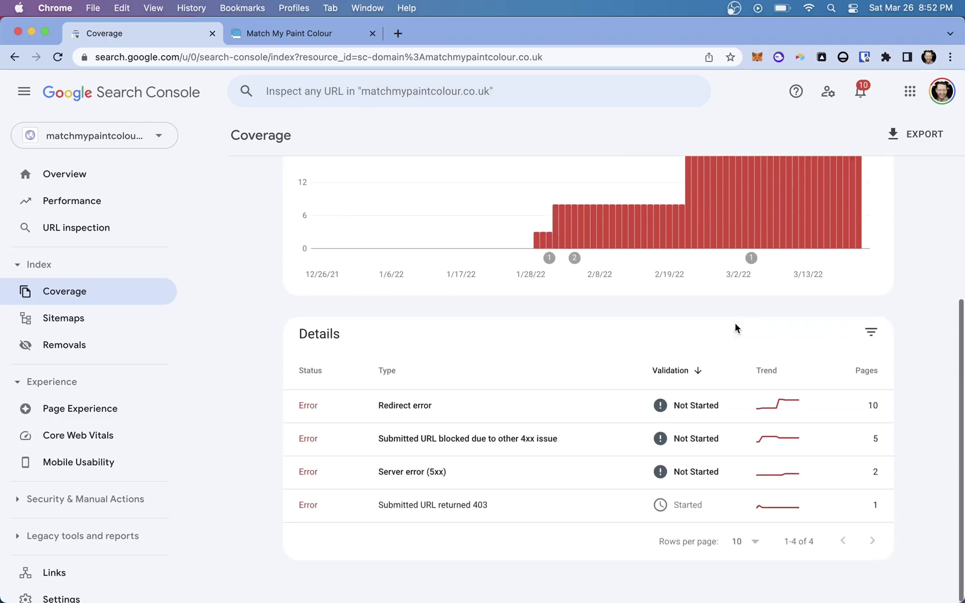
pyautogui.scroll(3, 735, 325)
pyautogui.scroll(2, 735, 328)
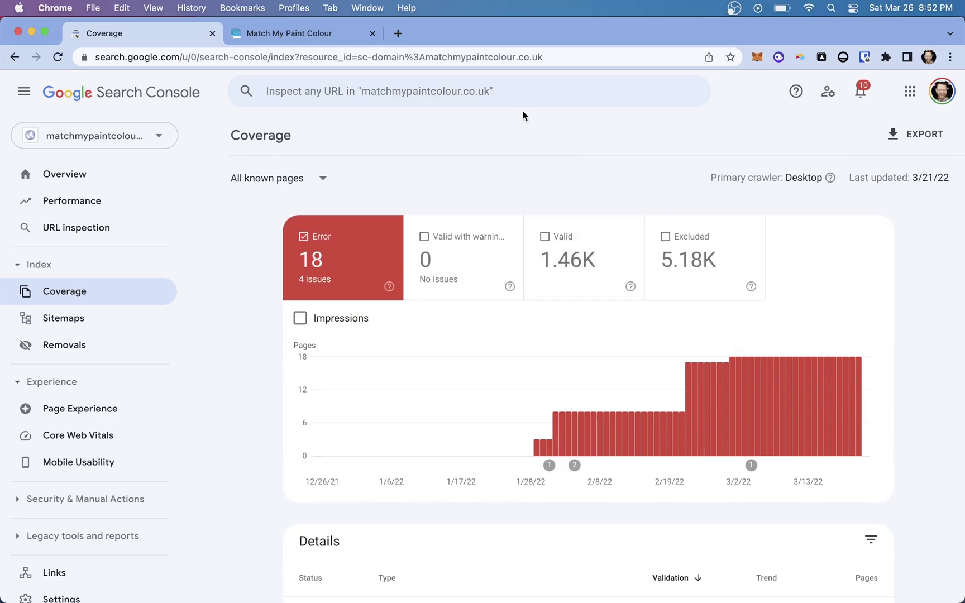
pyautogui.click(339, 31)
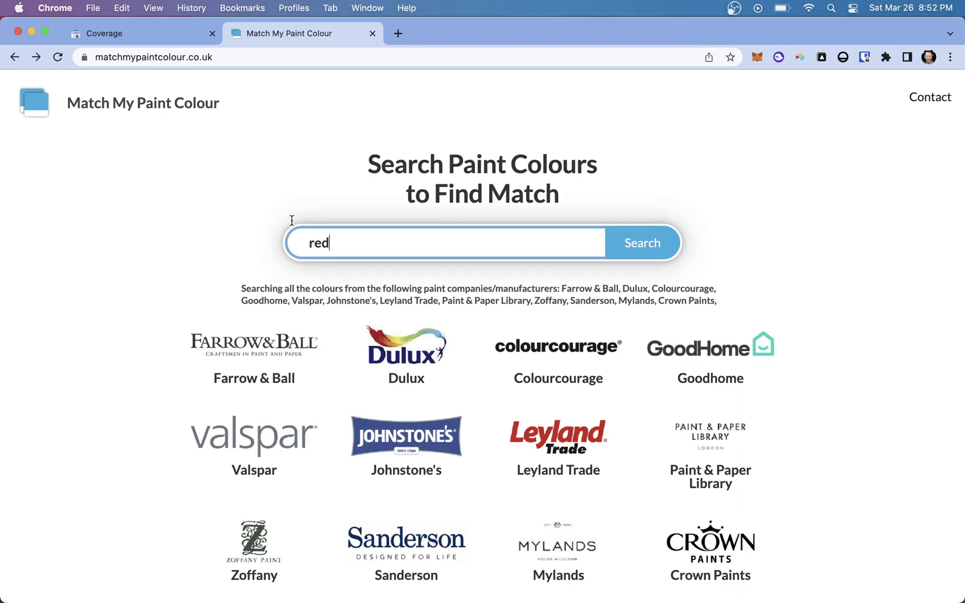
pyautogui.click(14, 59)
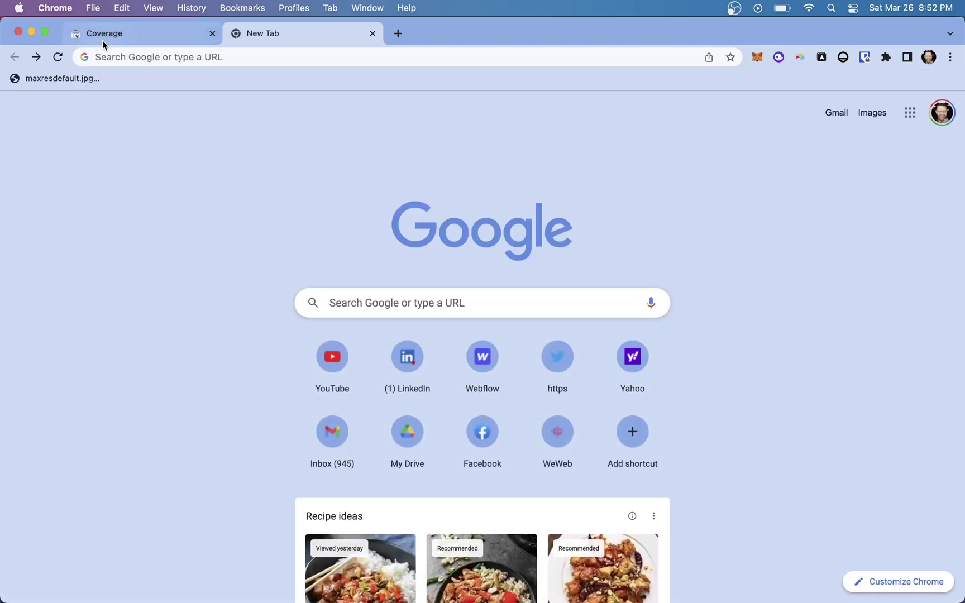
pyautogui.click(103, 38)
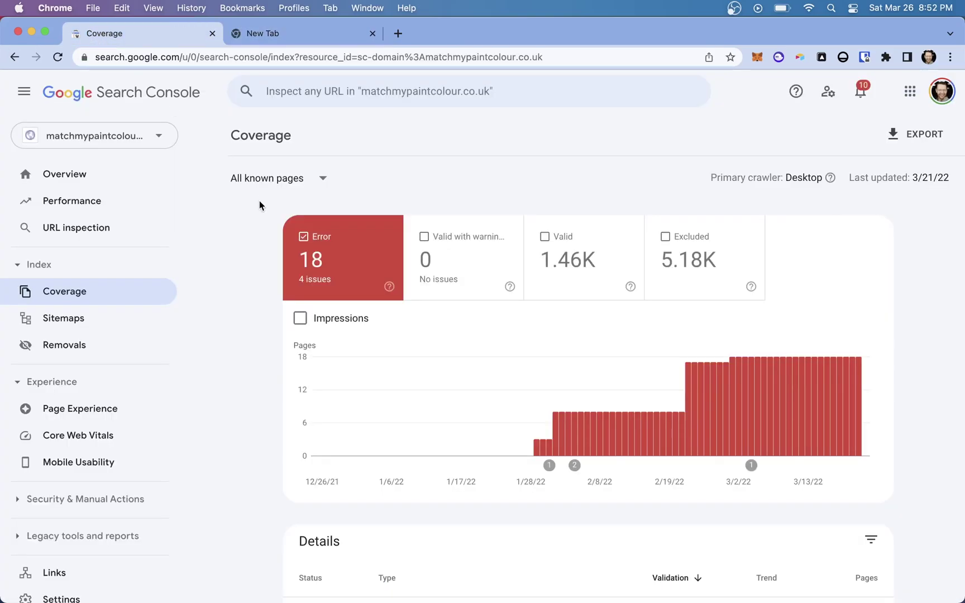
# Limit the Coverage report to valid pages by including Valid and leaving out Error
pyautogui.click(553, 248)
pyautogui.click(381, 240)
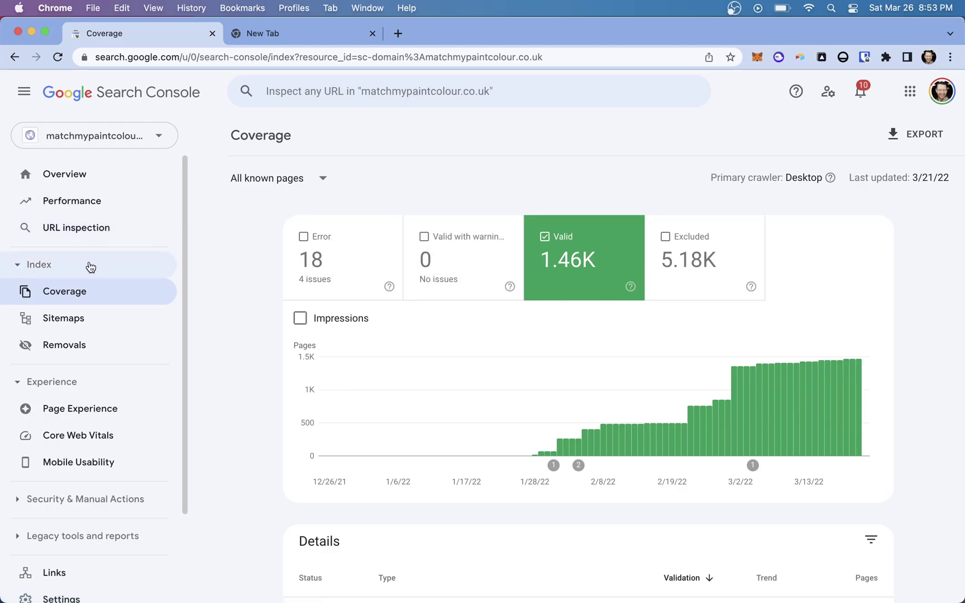
pyautogui.click(60, 230)
pyautogui.click(149, 235)
pyautogui.click(77, 238)
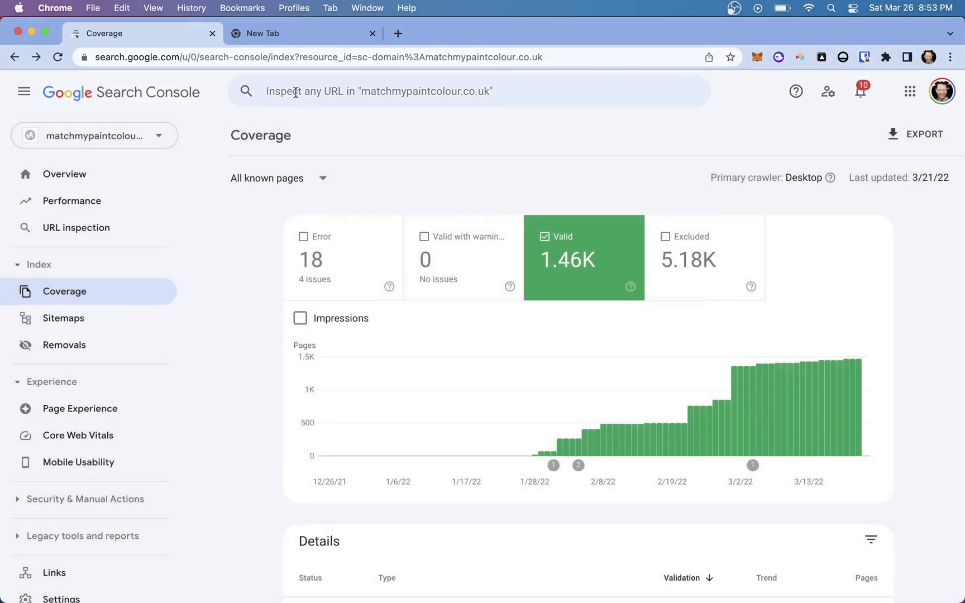
pyautogui.click(296, 92)
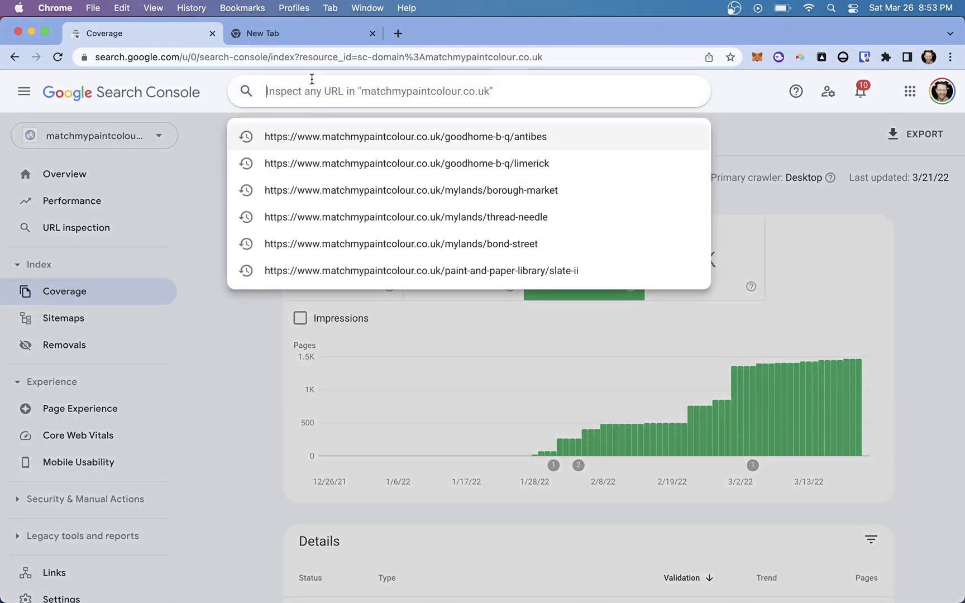
pyautogui.click(205, 190)
# Limit the Coverage report to excluded pages by including Excluded and leaving out Valid
pyautogui.scroll(-3, 615, 274)
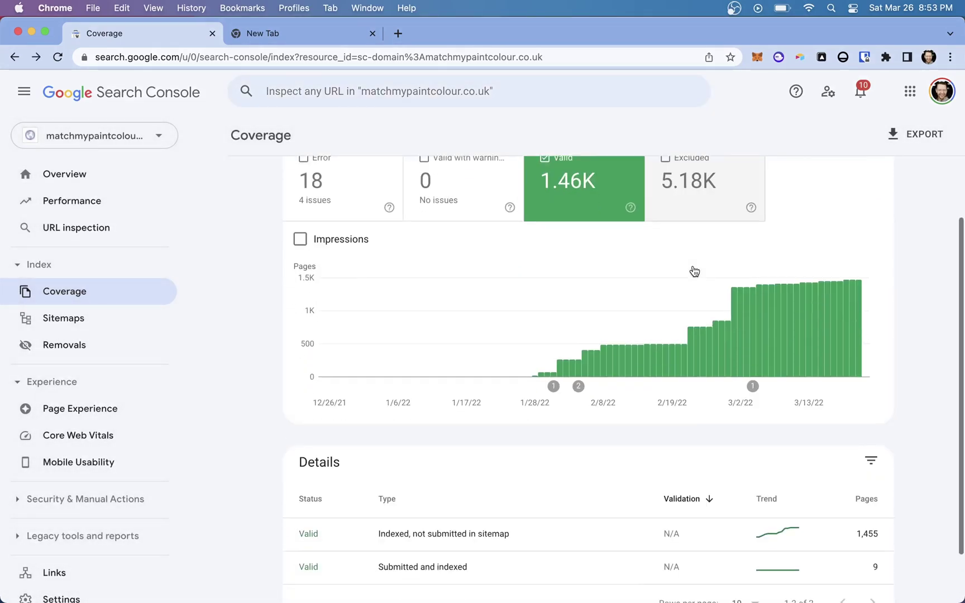
pyautogui.scroll(3, 692, 269)
pyautogui.click(693, 274)
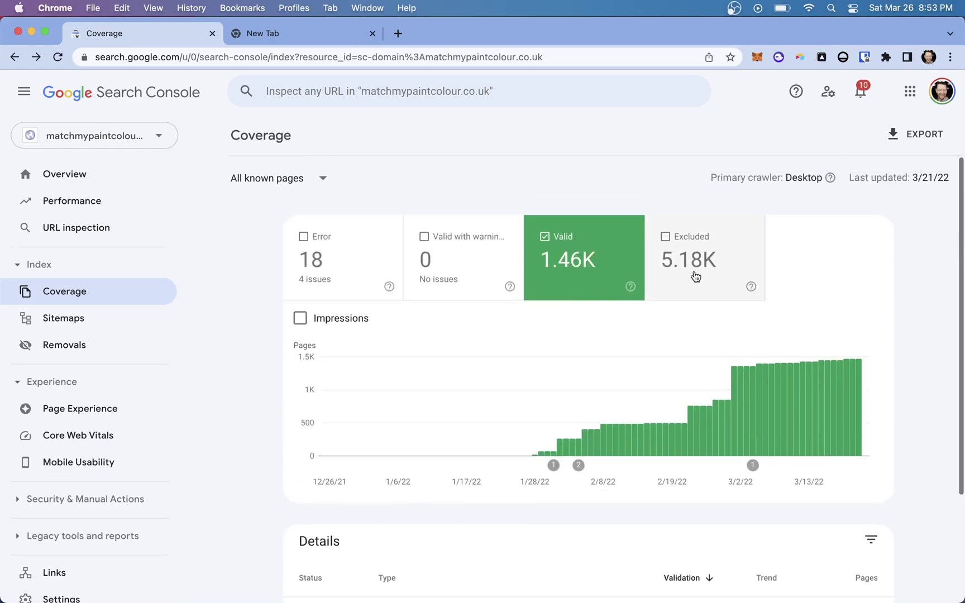
pyautogui.click(562, 229)
pyautogui.scroll(-5, 745, 339)
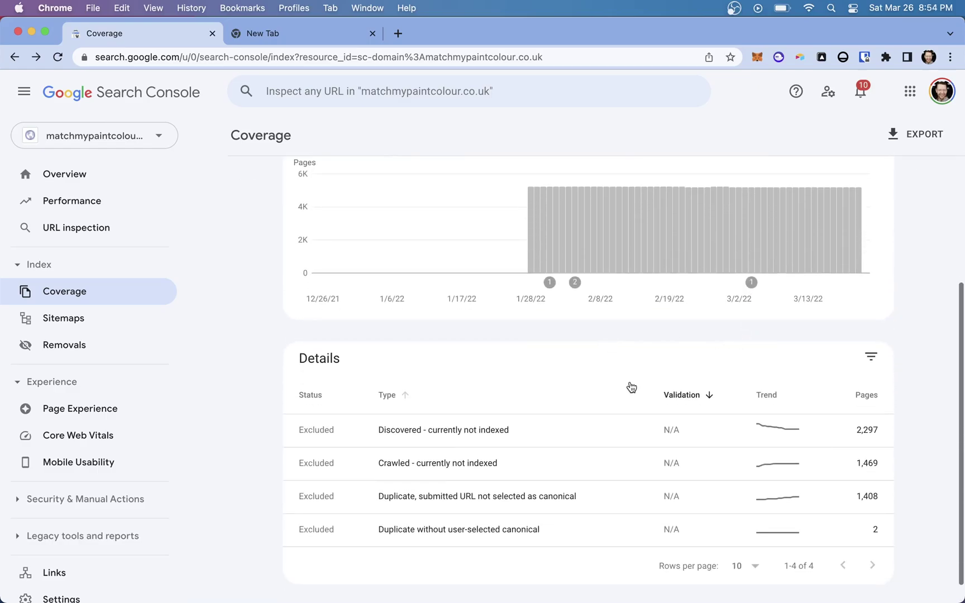
# Open the "Discovered - currently not indexed" issue and bring up its list of example URLs
pyautogui.click(560, 430)
pyautogui.scroll(-3, 556, 407)
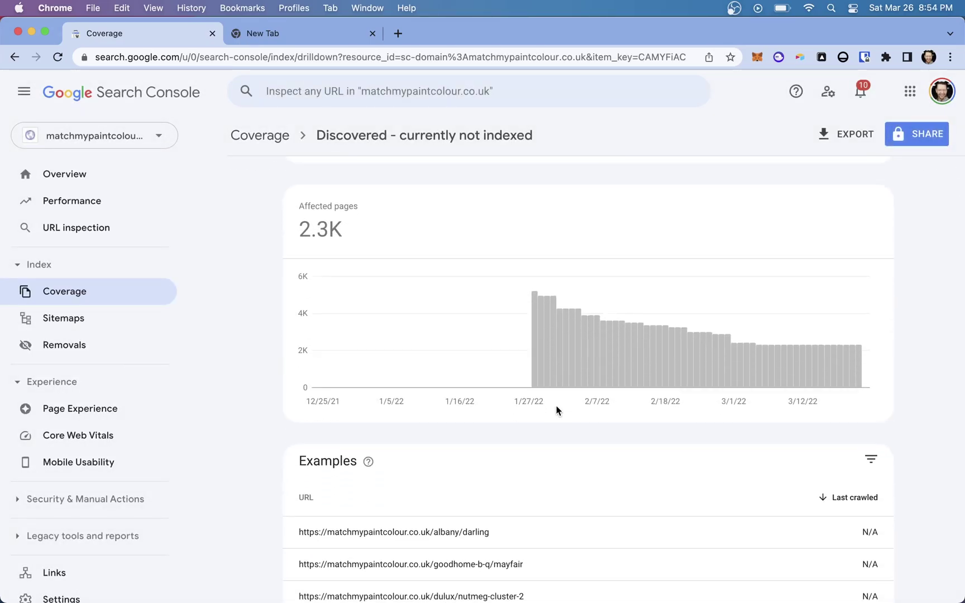
pyautogui.scroll(-5, 511, 352)
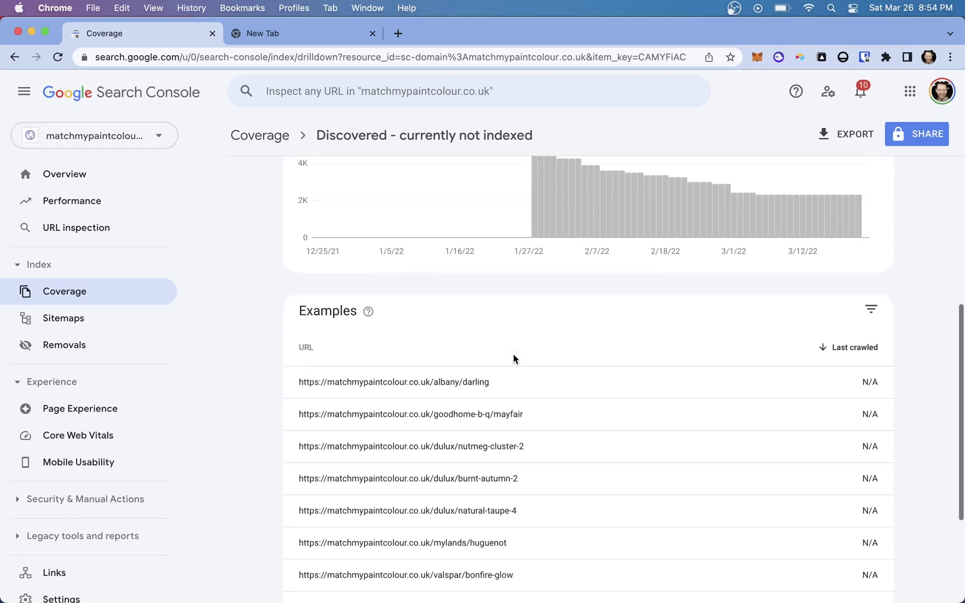
pyautogui.click(515, 306)
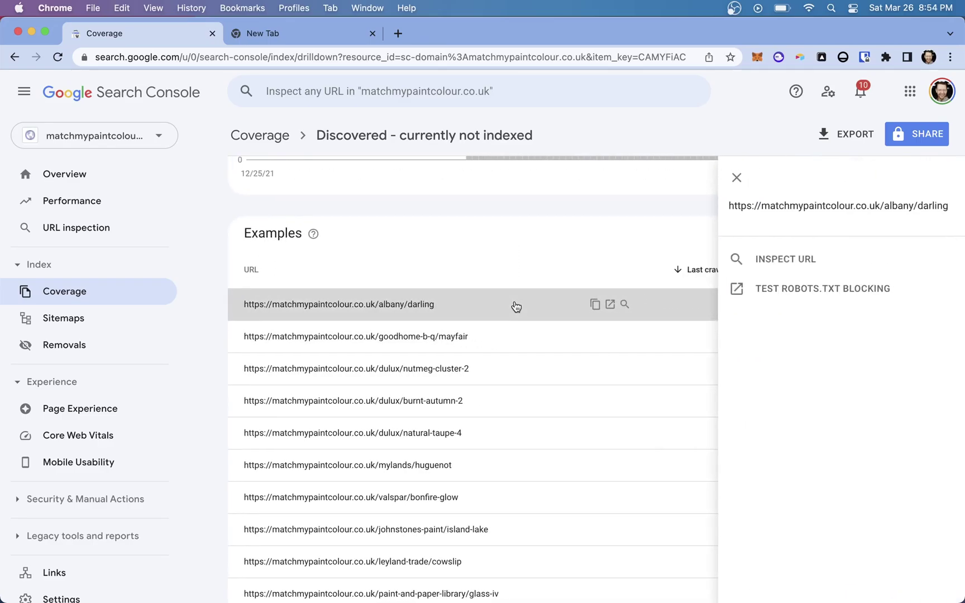
pyautogui.click(747, 259)
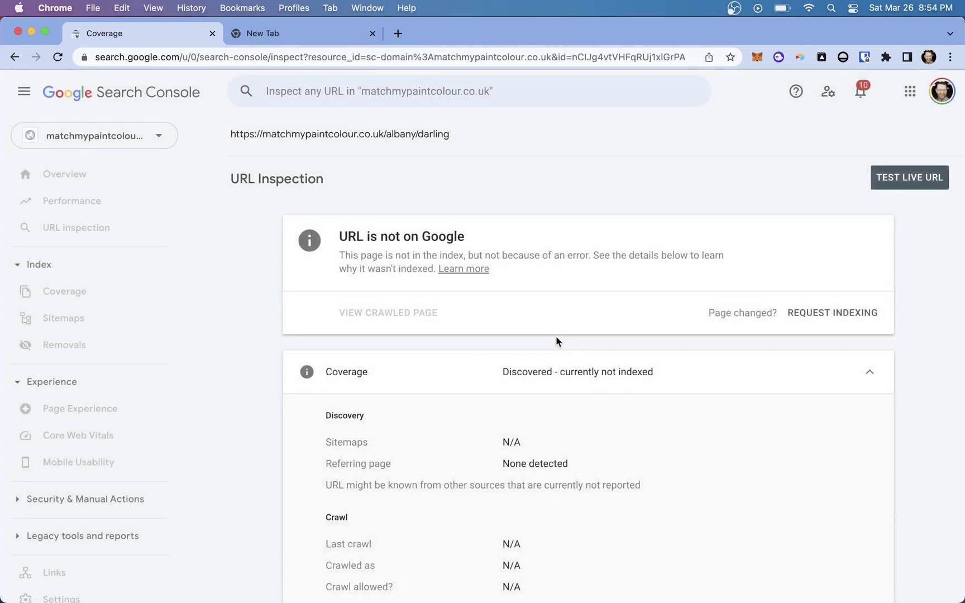
pyautogui.click(827, 314)
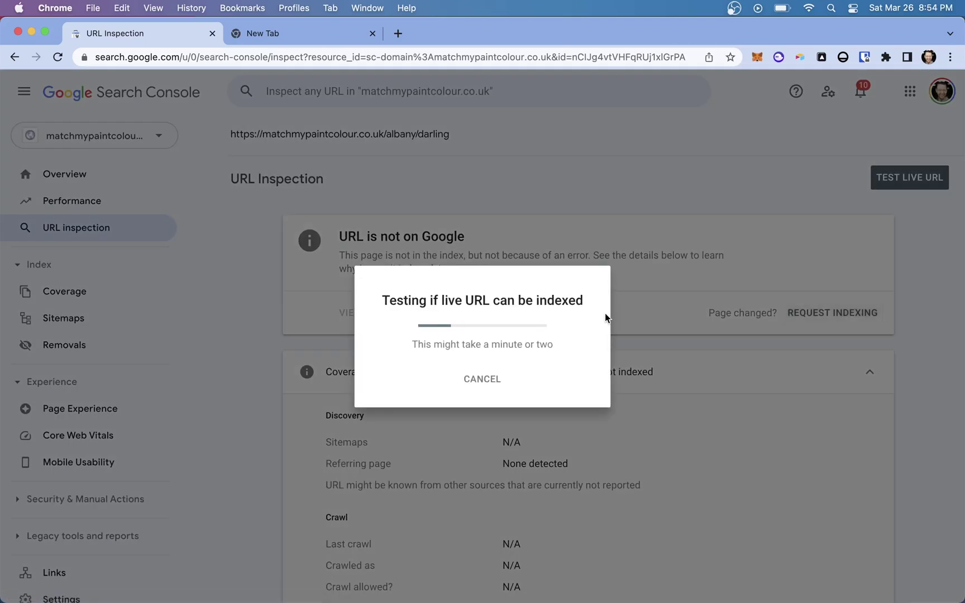
# Dismiss the indexing request confirmation and return to the "Discovered - currently not indexed" examples, closing the details of the albany/darling URL
pyautogui.moveTo(492, 343); pyautogui.dragTo(546, 336)
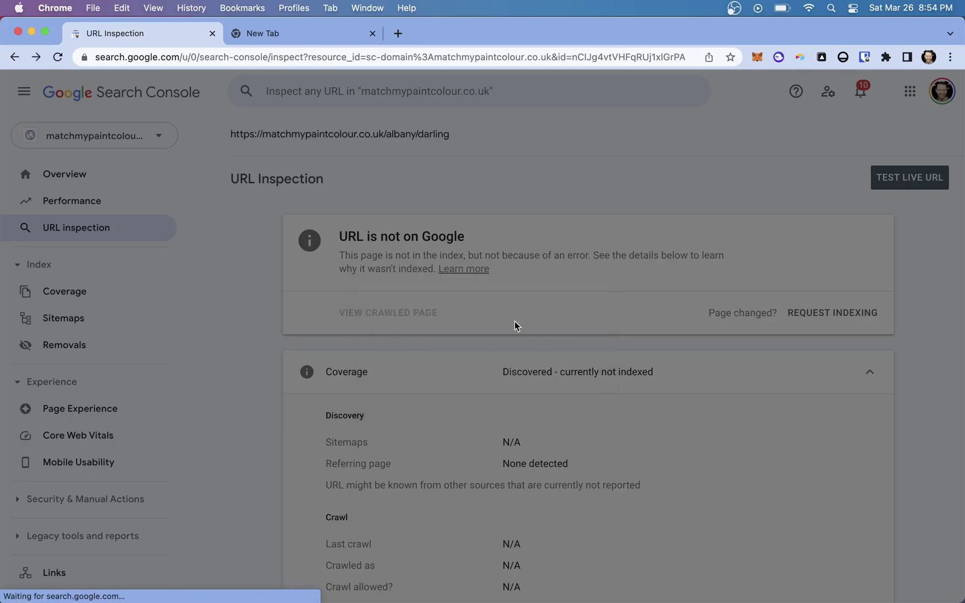
pyautogui.click(666, 392)
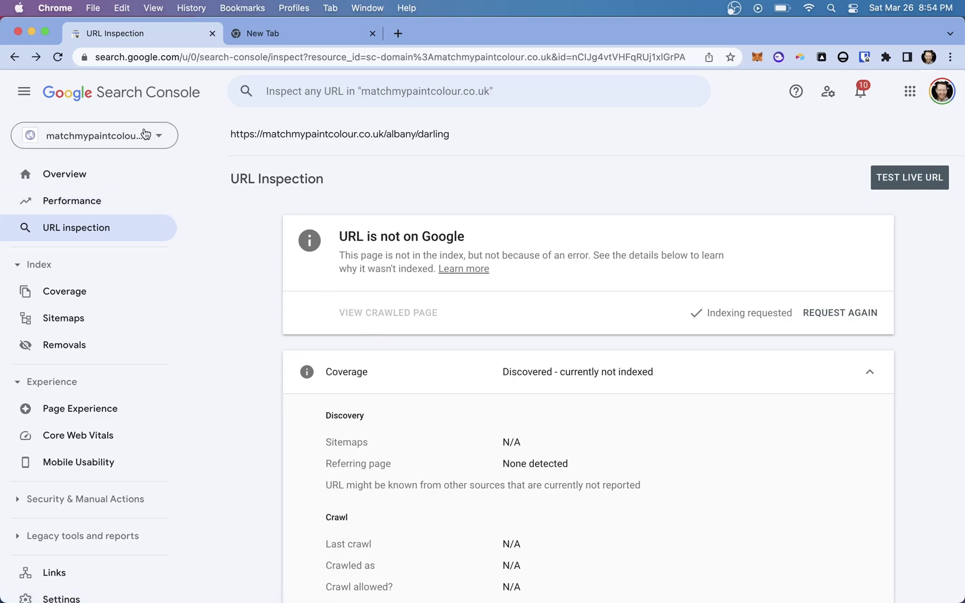
pyautogui.click(14, 57)
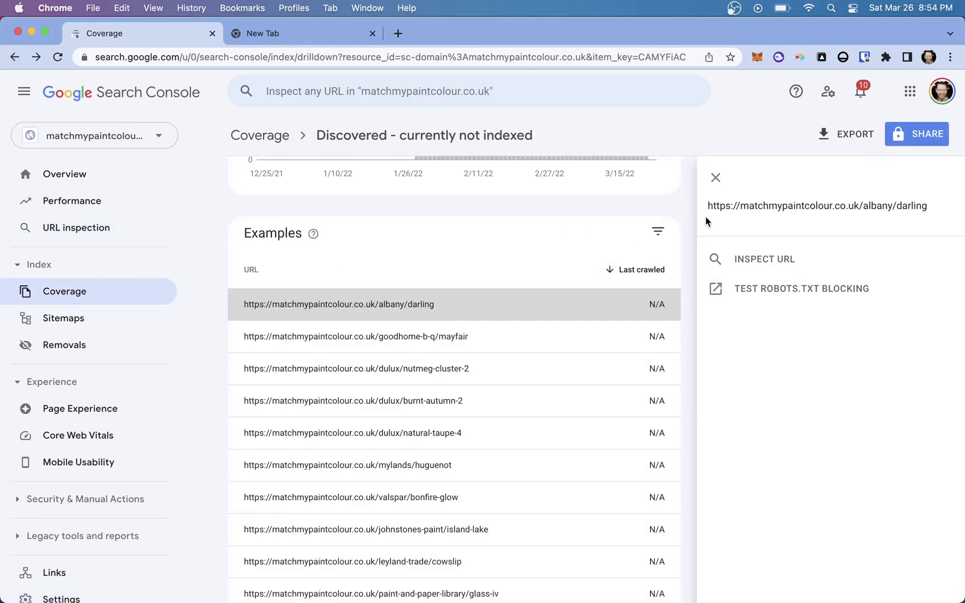
pyautogui.click(715, 178)
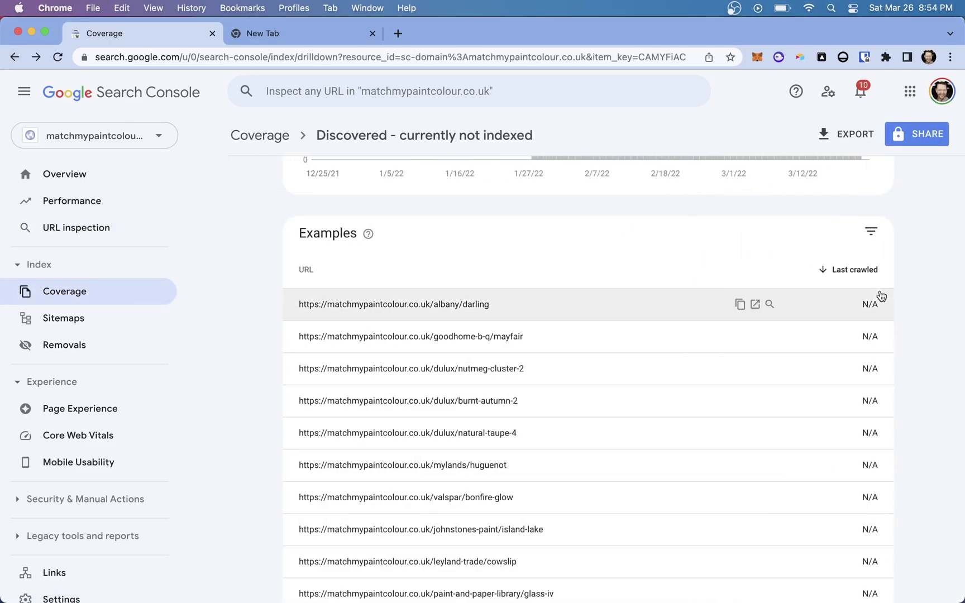
# Close the spare empty tab, open the Browserflow extension and arrange its window beside a narrowed Search Console window
pyautogui.click(372, 34)
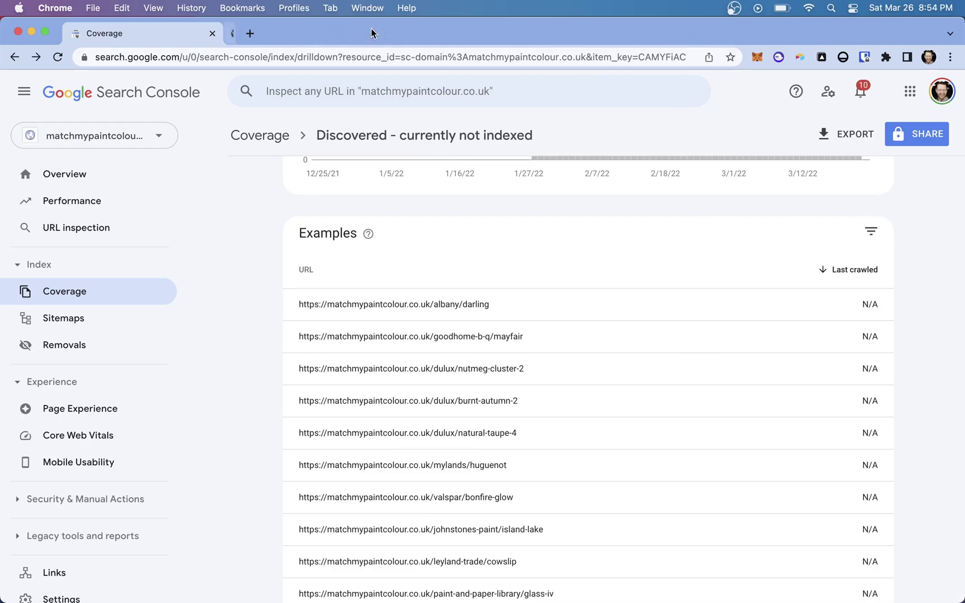
pyautogui.click(842, 57)
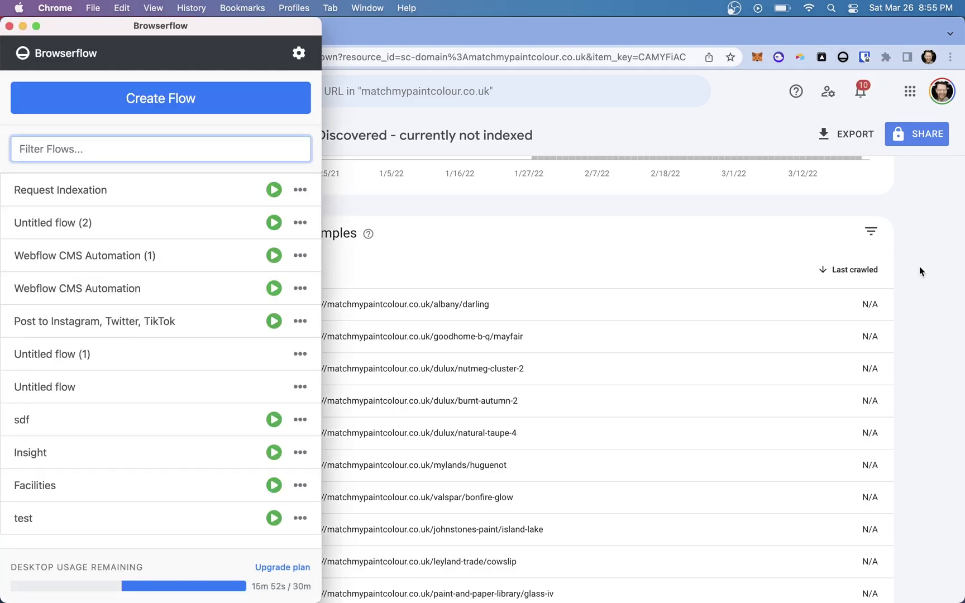
pyautogui.moveTo(963, 288); pyautogui.dragTo(672, 269)
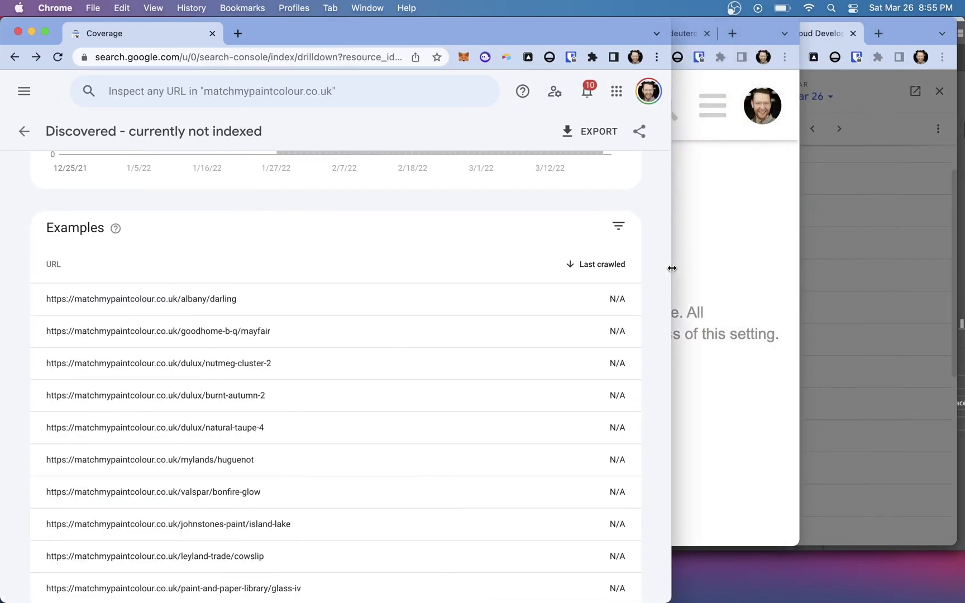
pyautogui.moveTo(283, 31); pyautogui.dragTo(923, 21)
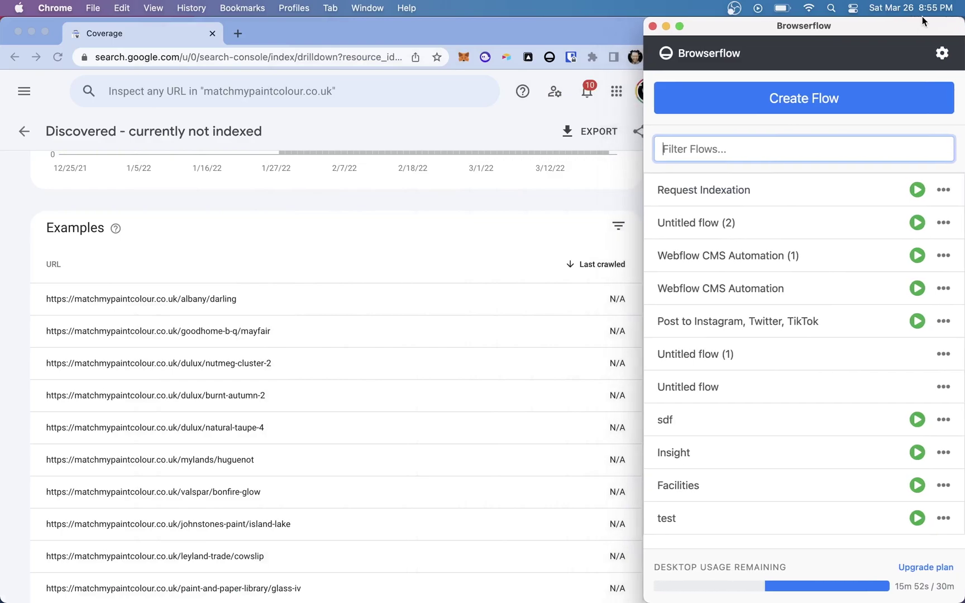
pyautogui.click(616, 24)
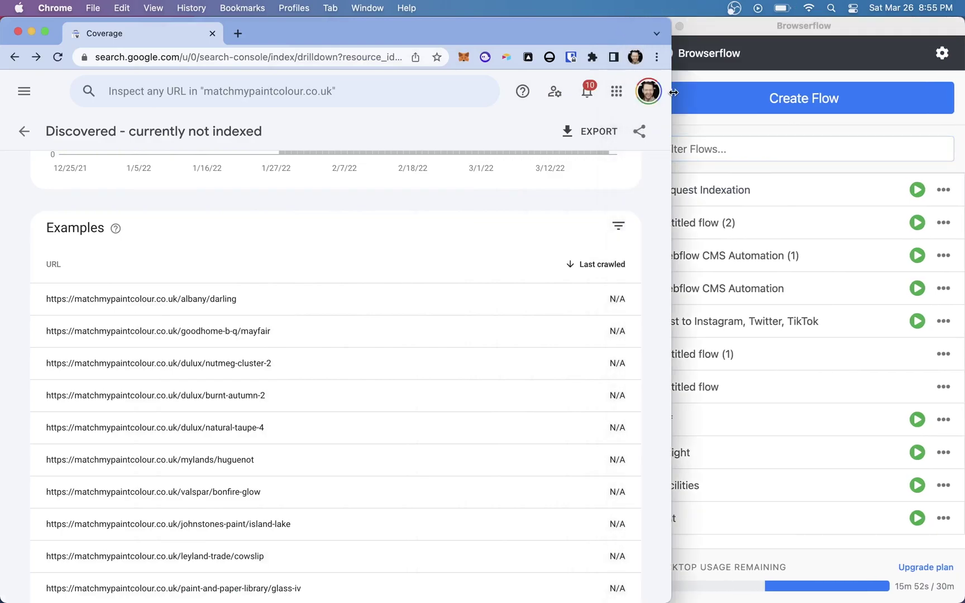
pyautogui.moveTo(671, 92); pyautogui.dragTo(645, 93)
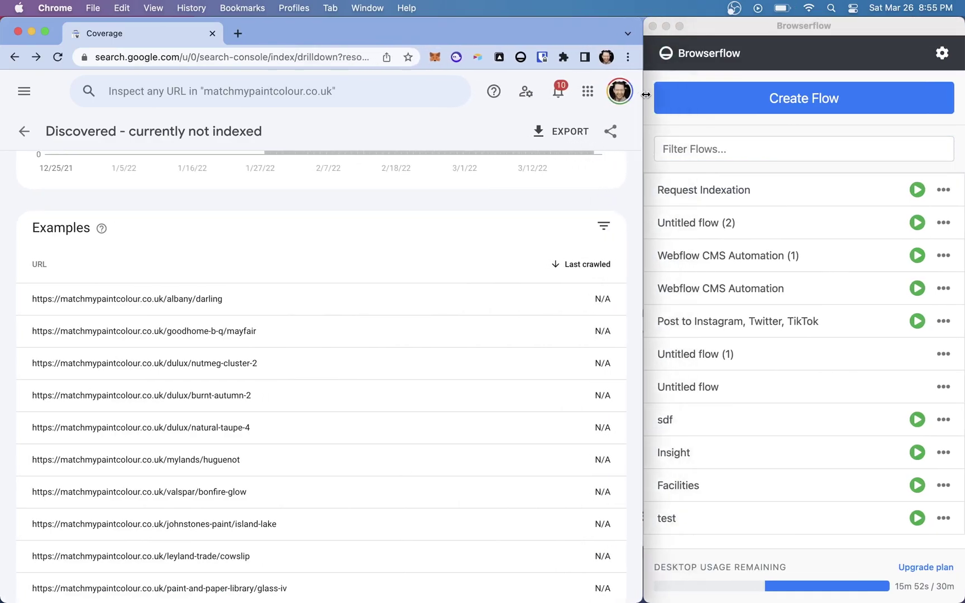
# Open the Request Indexation flow in Browserflow
pyautogui.click(742, 193)
pyautogui.click(740, 191)
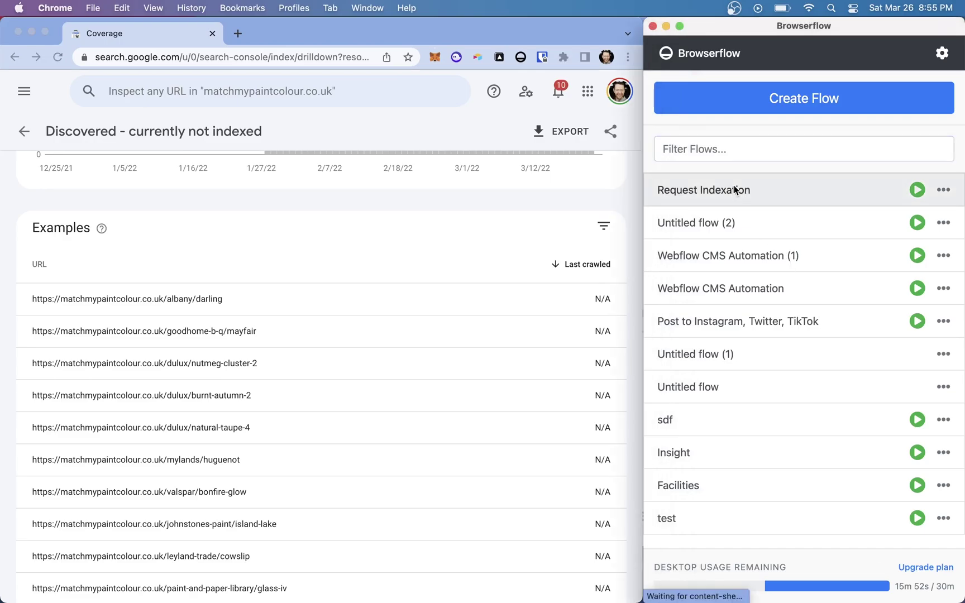
pyautogui.moveTo(727, 214); pyautogui.dragTo(748, 236)
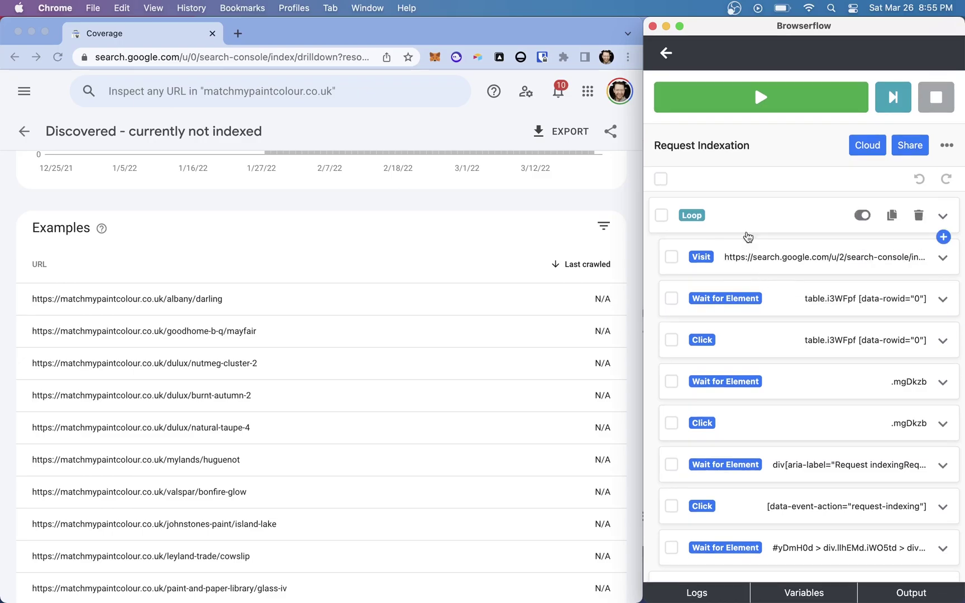
# Review the sequence of commands inside the flow's loop and the command categories available for adding new ones
pyautogui.scroll(-3, 790, 284)
pyautogui.scroll(3, 790, 284)
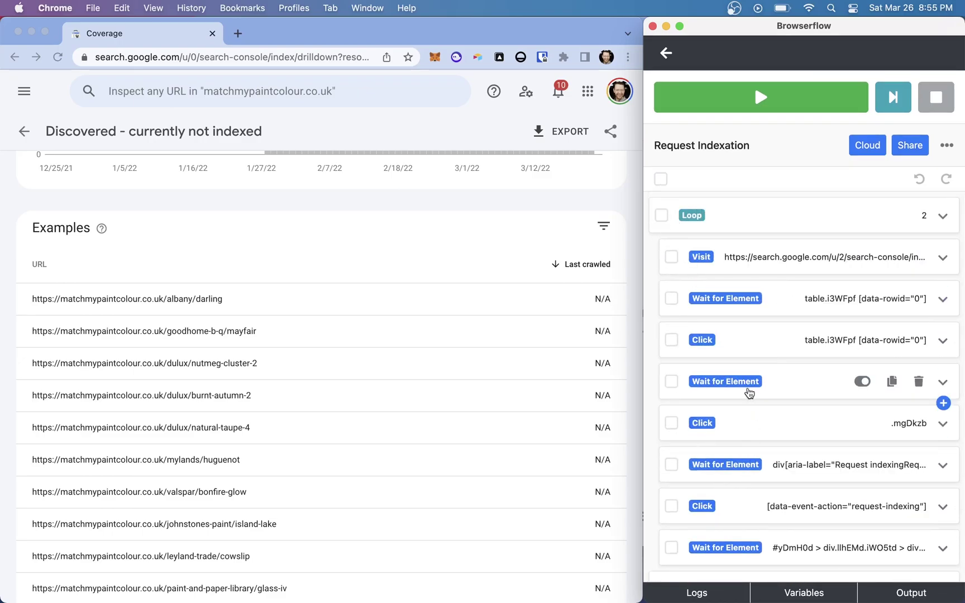
pyautogui.scroll(-3, 737, 291)
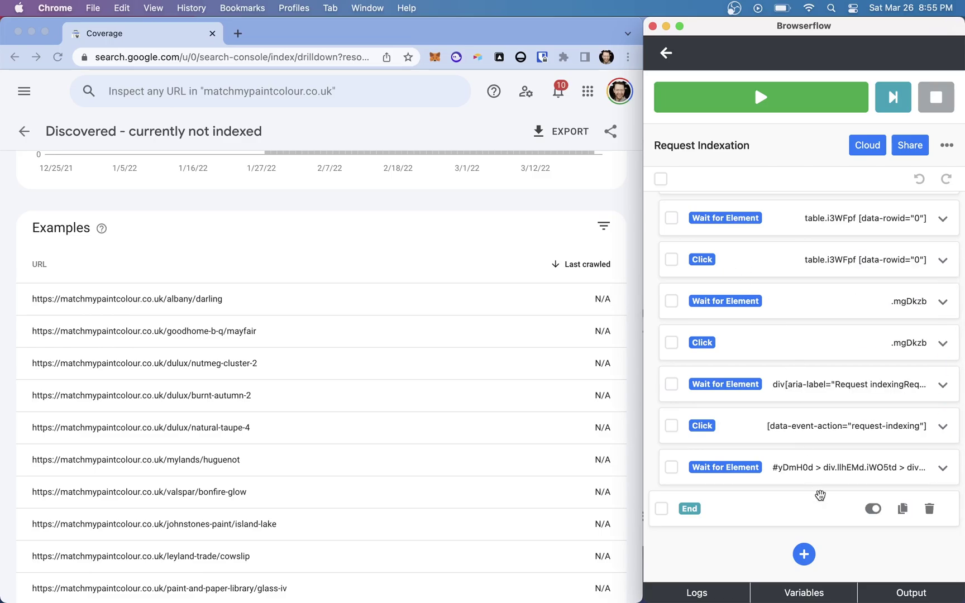
pyautogui.click(807, 556)
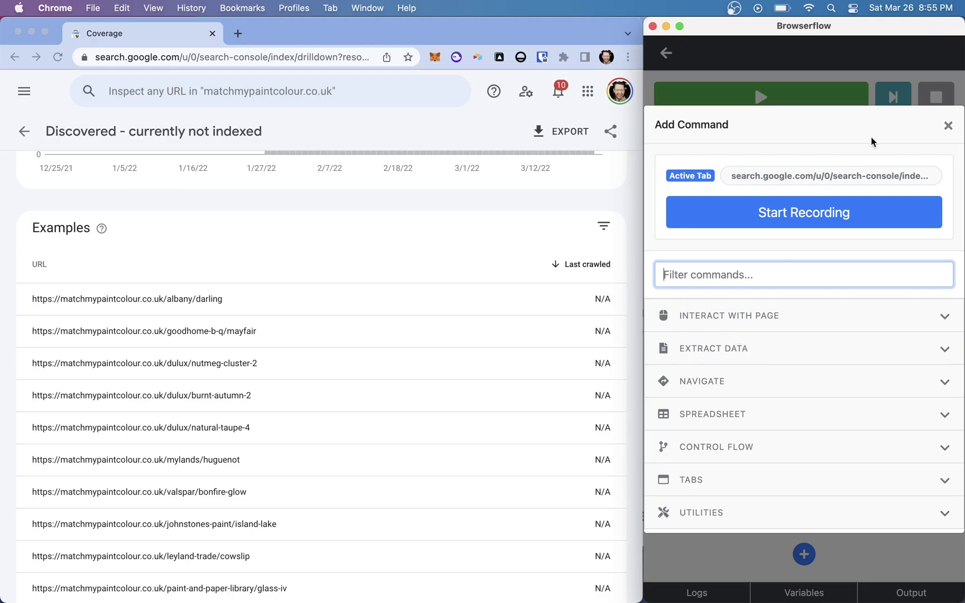
pyautogui.click(949, 126)
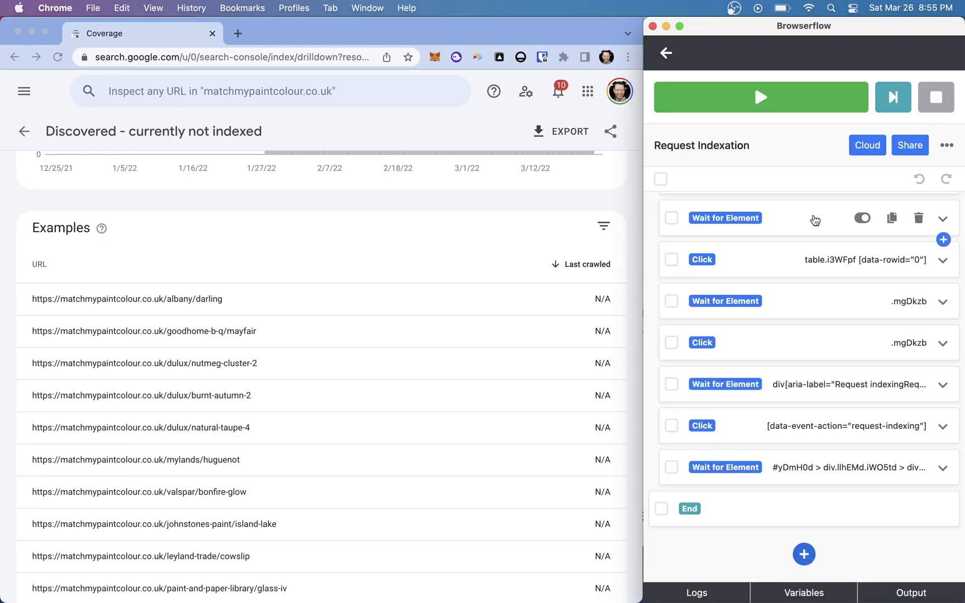
pyautogui.scroll(3, 770, 338)
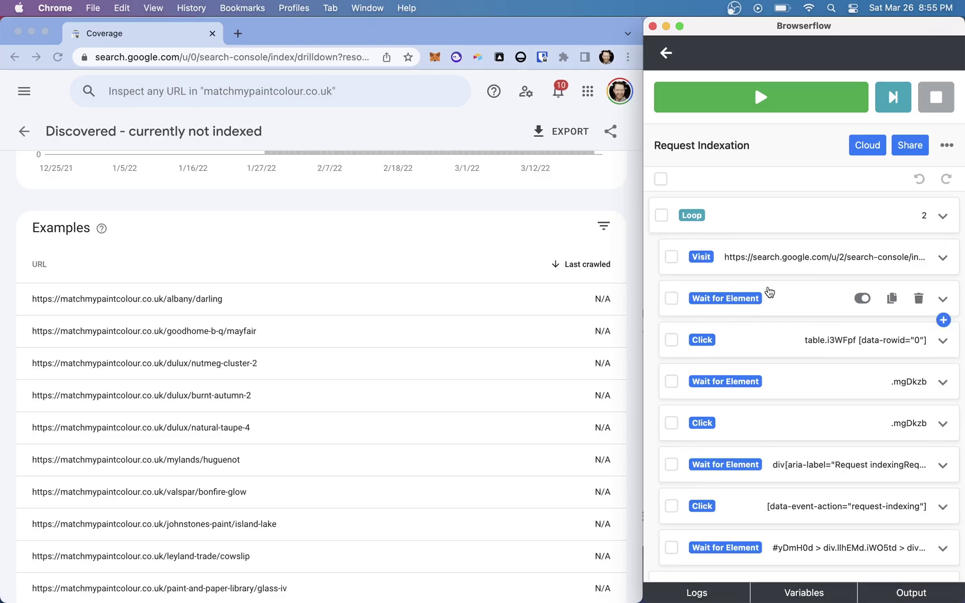
pyautogui.scroll(-3, 757, 337)
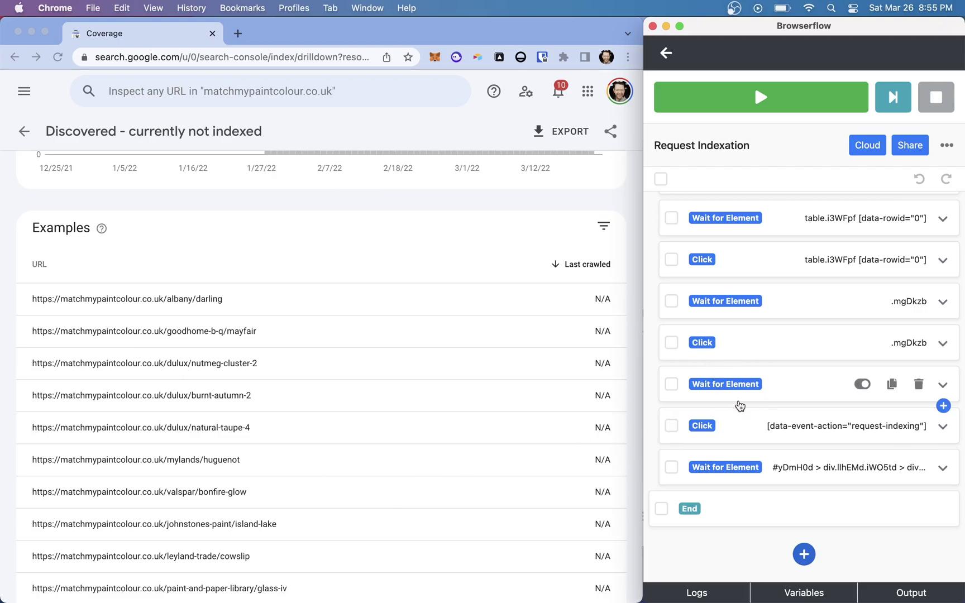
pyautogui.scroll(3, 751, 420)
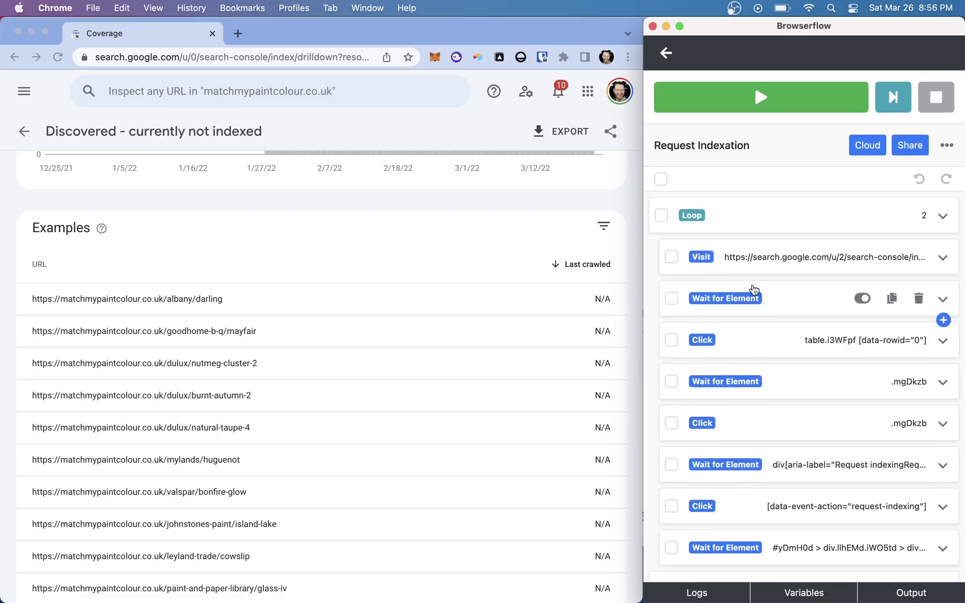
# Examine the settings of the loop's Visit command and its first Wait for Element command
pyautogui.click(729, 258)
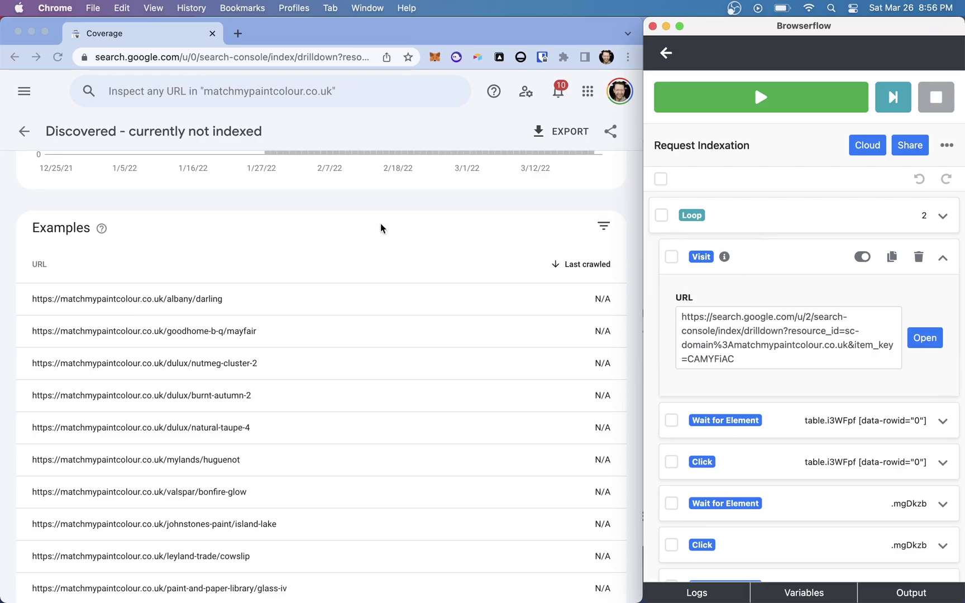
pyautogui.click(758, 262)
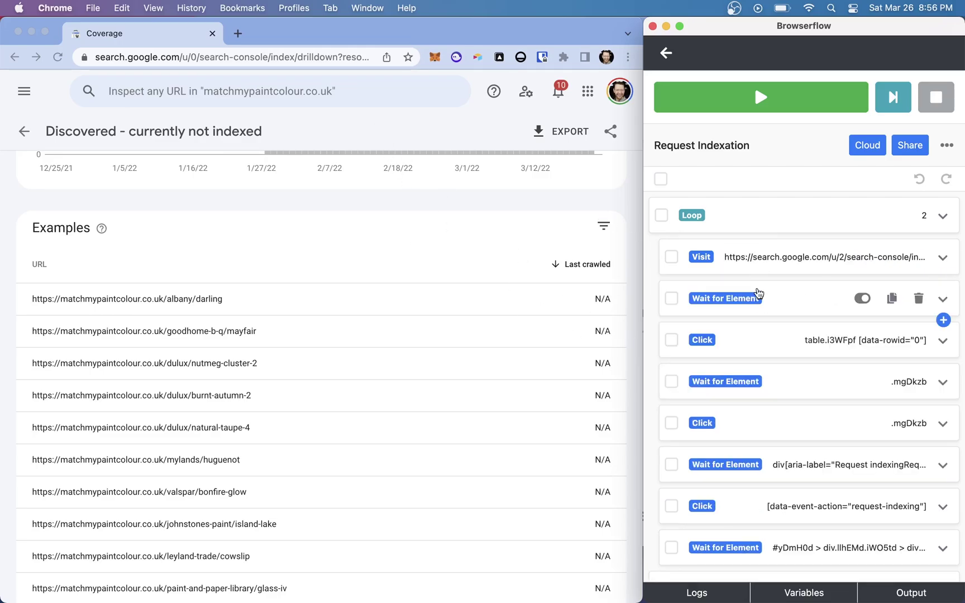
pyautogui.click(780, 300)
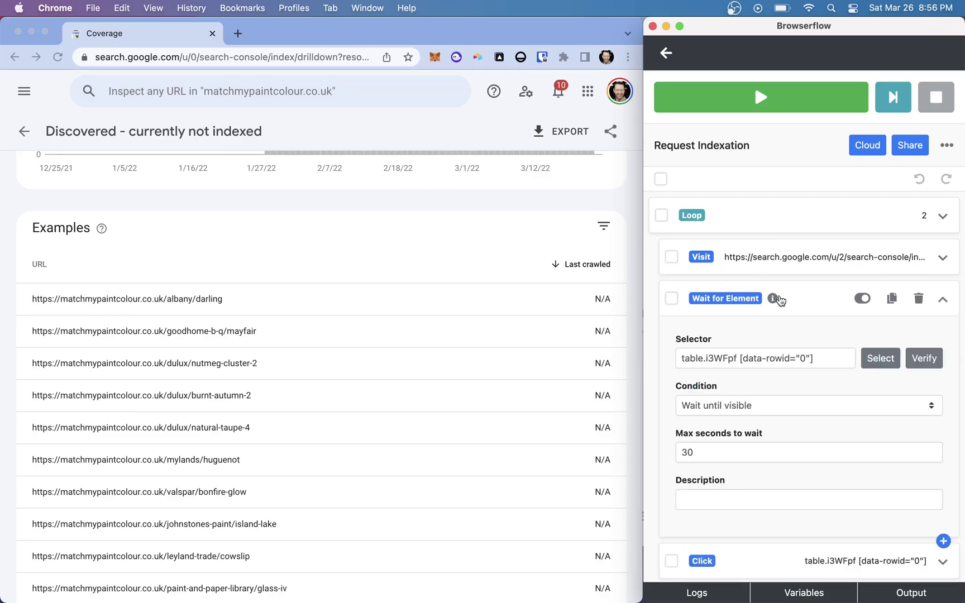
pyautogui.scroll(-2, 737, 349)
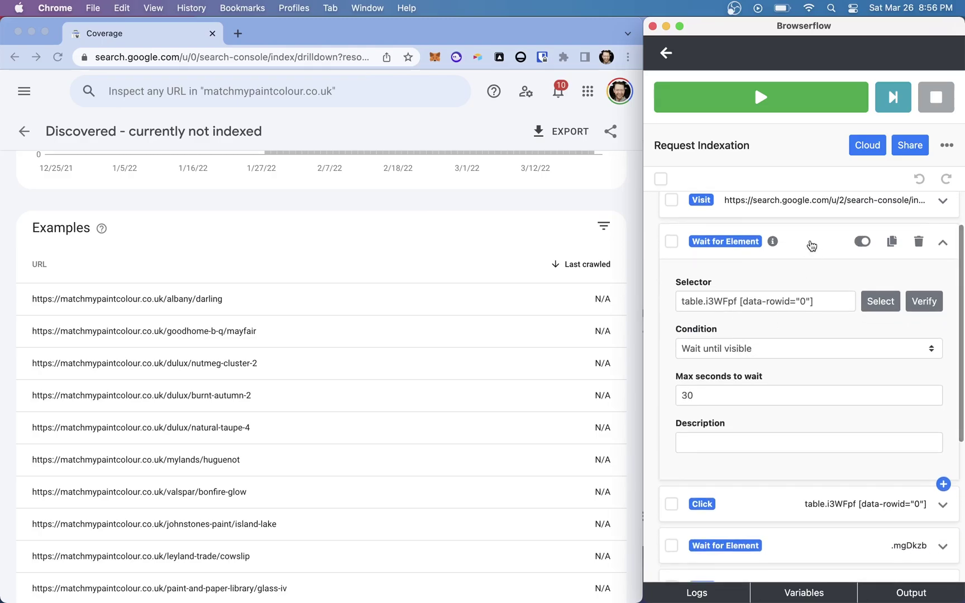
pyautogui.click(801, 251)
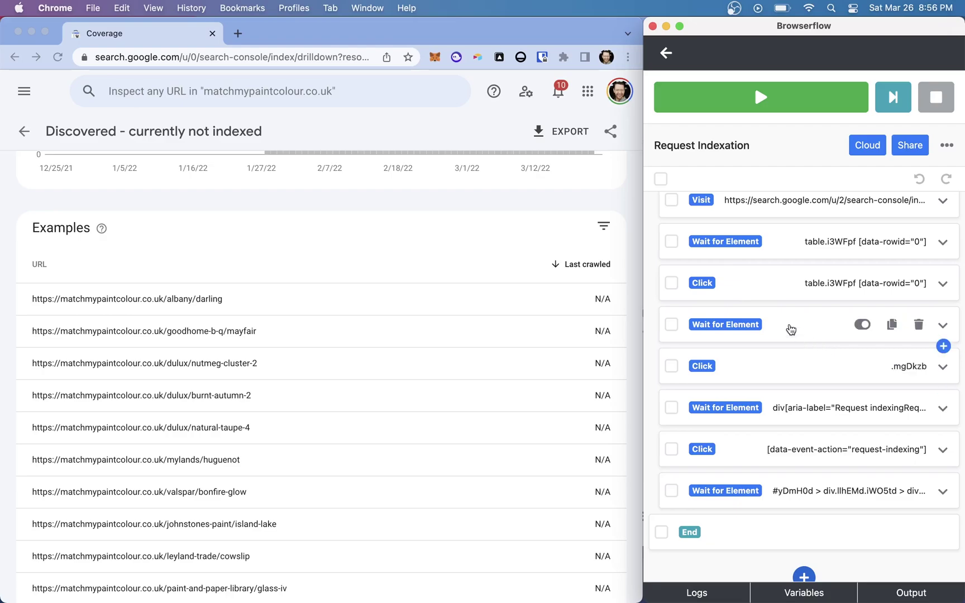
pyautogui.scroll(-1, 821, 369)
pyautogui.scroll(3, 821, 371)
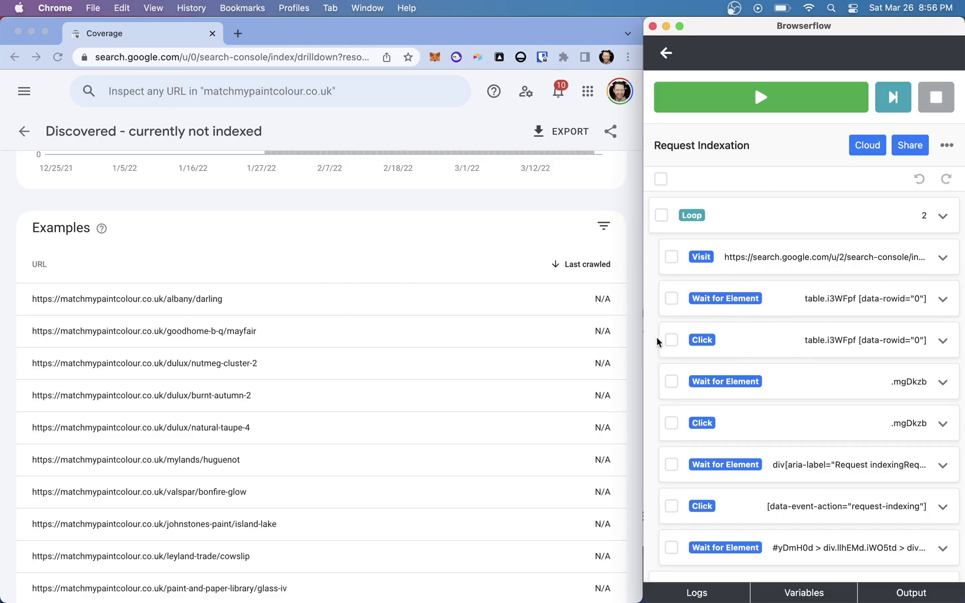
pyautogui.click(803, 300)
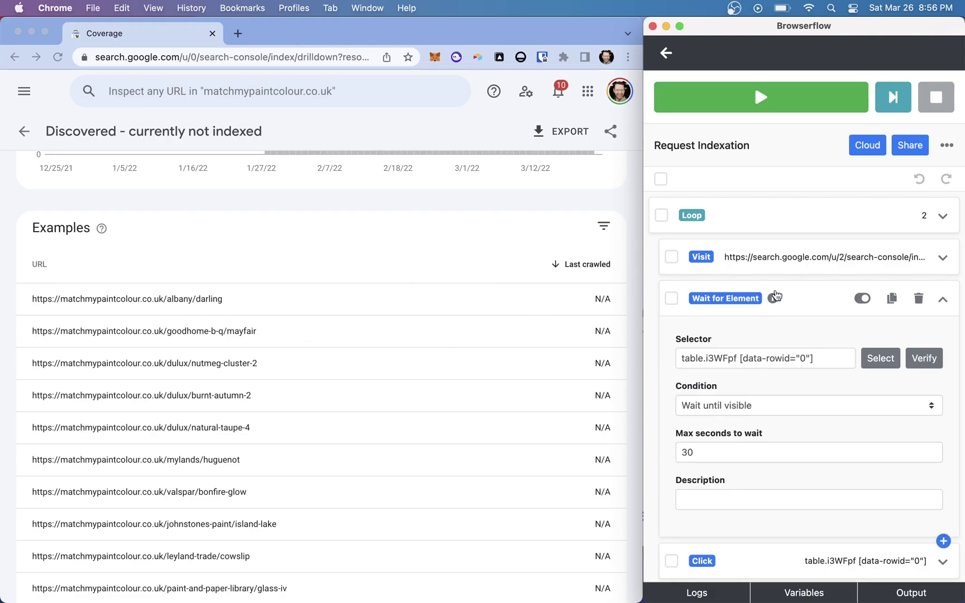
pyautogui.click(793, 293)
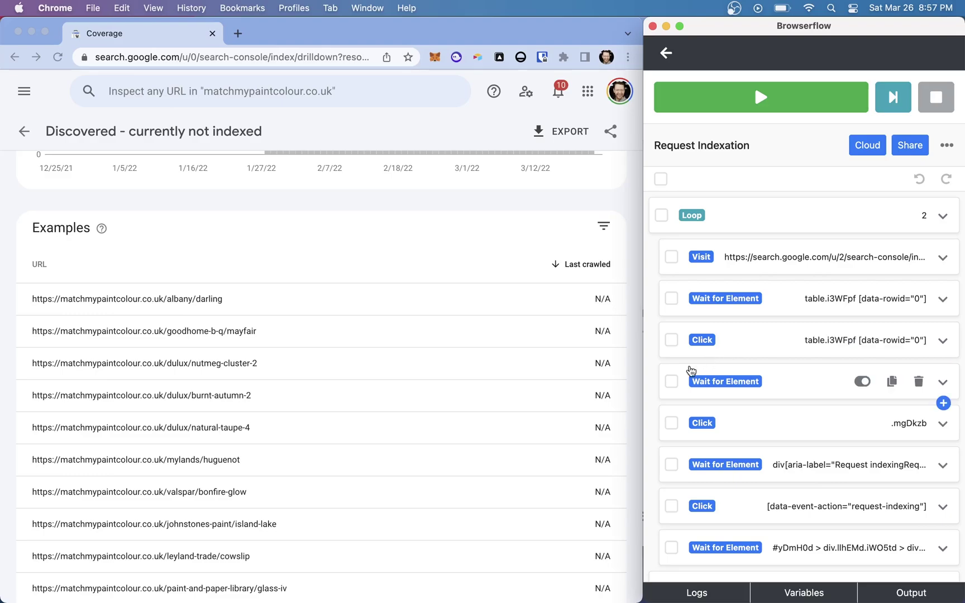
# Expand the settings of the loop's first Click command to examine its selector
pyautogui.click(286, 242)
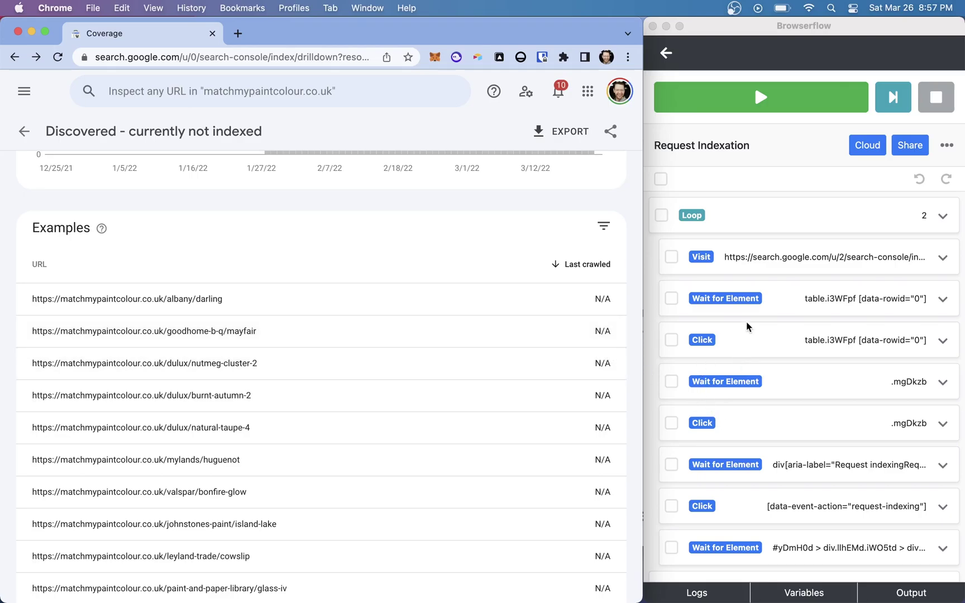
pyautogui.click(769, 342)
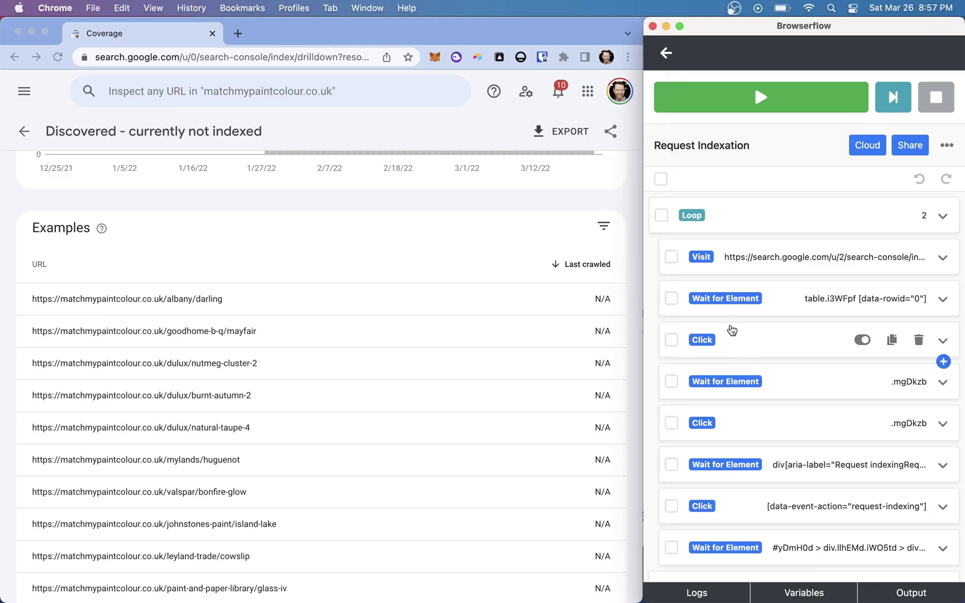
pyautogui.click(741, 343)
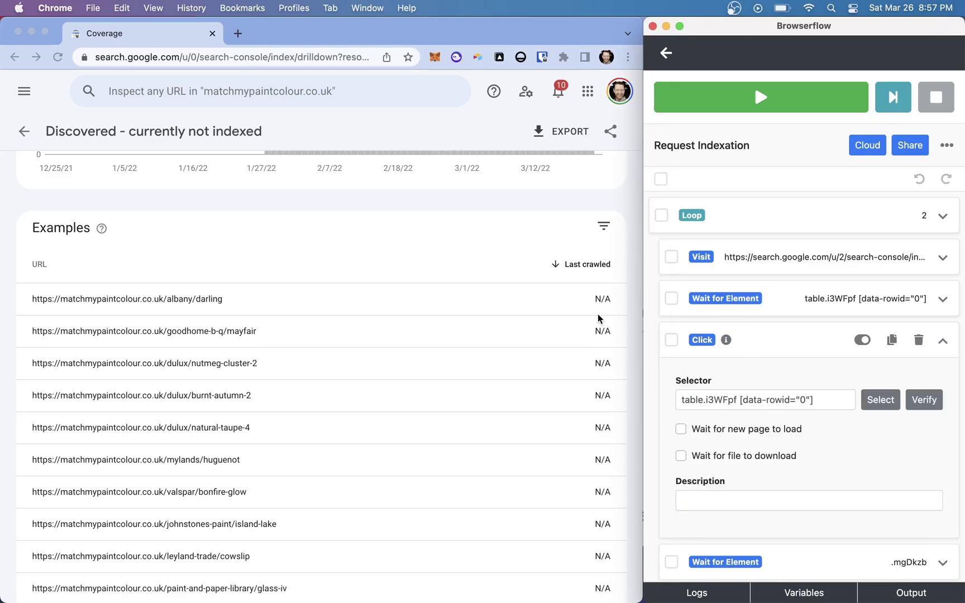
# Inspect the goodhome-b-q/mayfair row with Chrome's developer tools and locate the example table's first row element in the markup
pyautogui.click(419, 231)
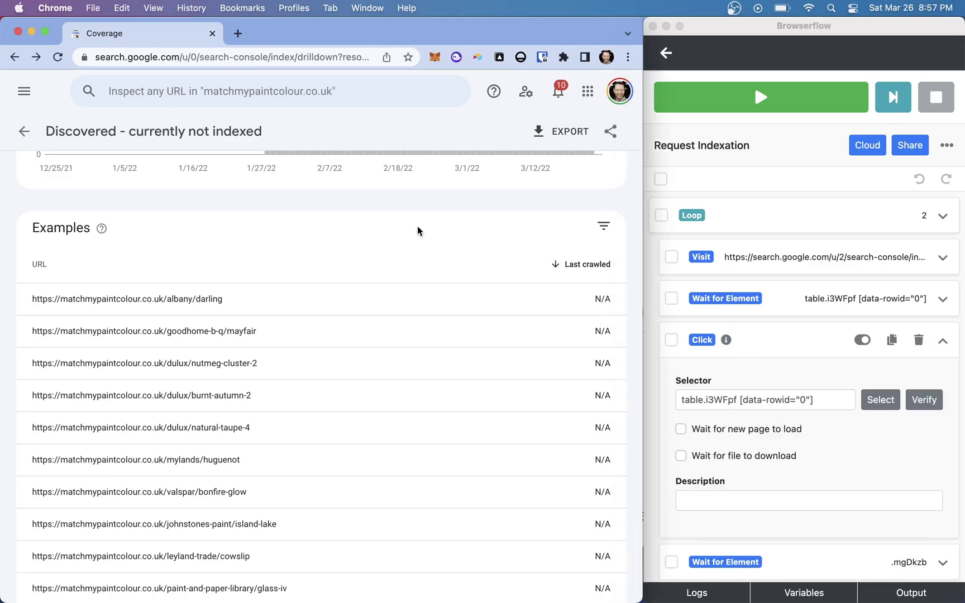
pyautogui.press('super+alt+j')
pyautogui.press('super+shift+c')
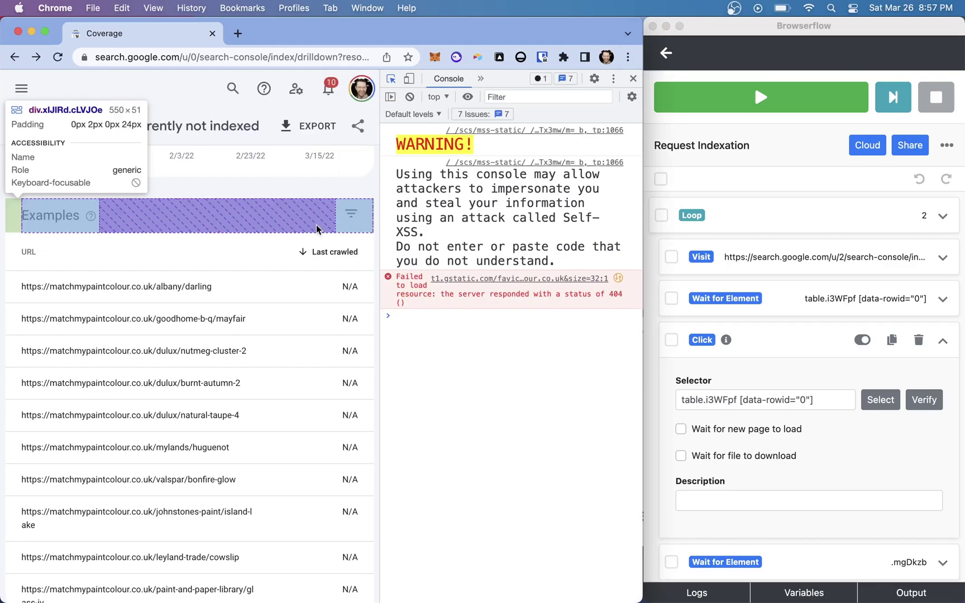
pyautogui.press('super+shift+c')
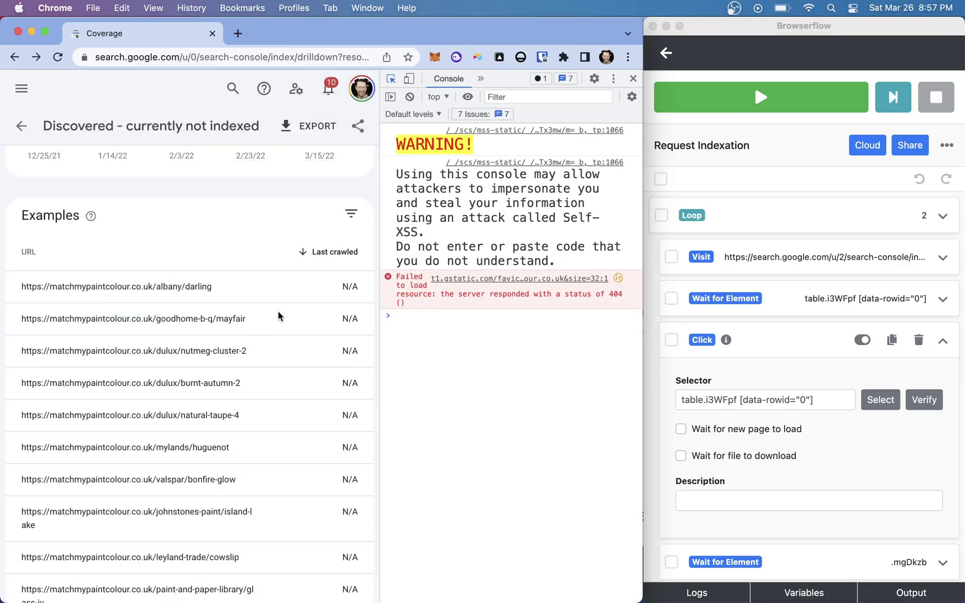
pyautogui.click(278, 316)
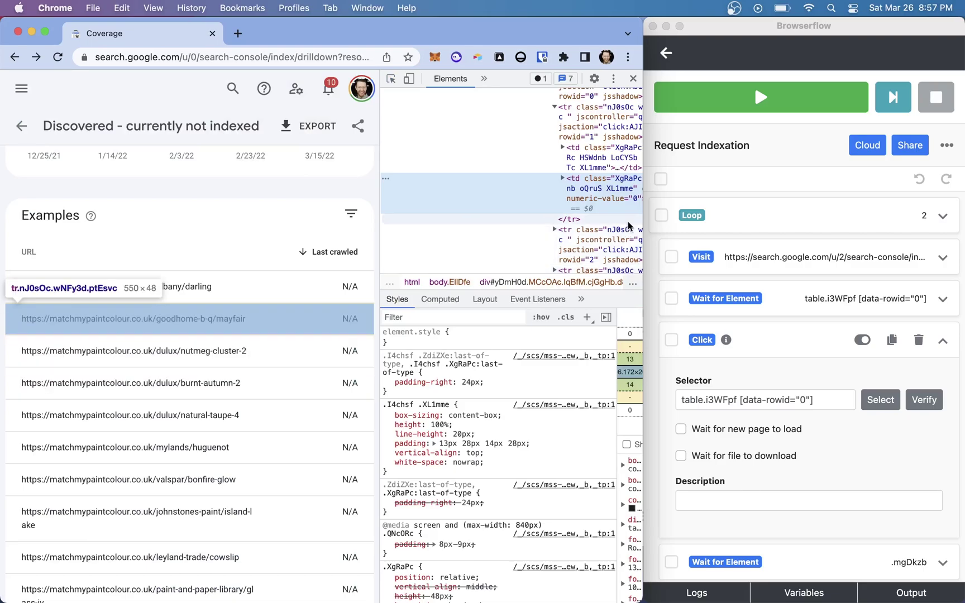
pyautogui.scroll(5, 583, 199)
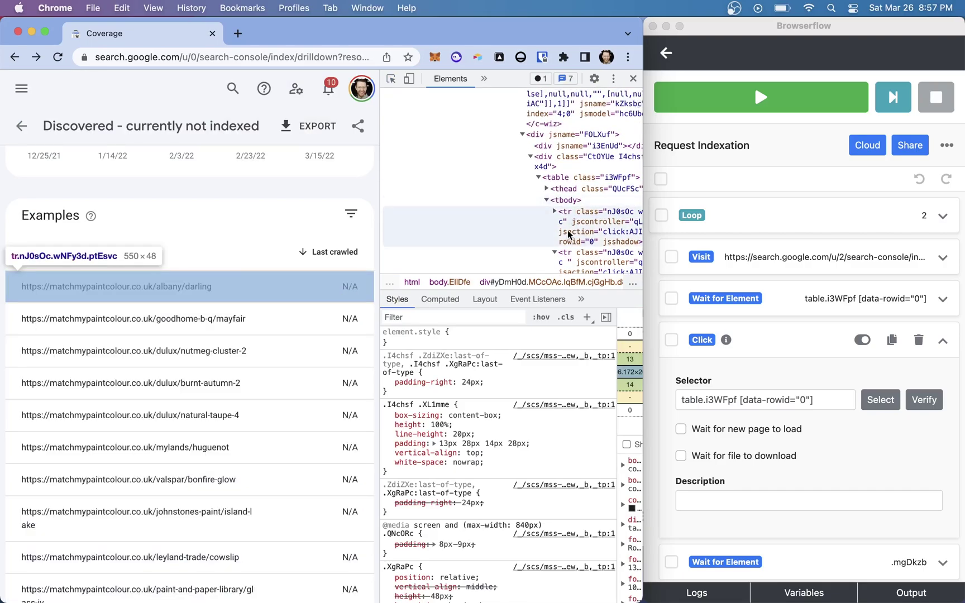
# Select the example table's first row in the markup and inspect the N/A last-crawled cell of the albany/darling row
pyautogui.click(476, 235)
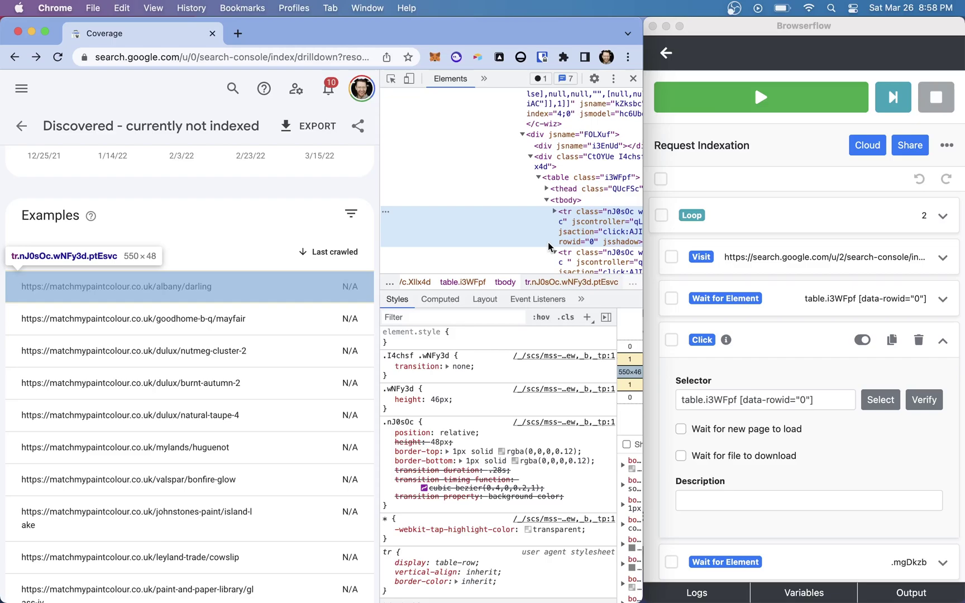
pyautogui.scroll(-2, 577, 237)
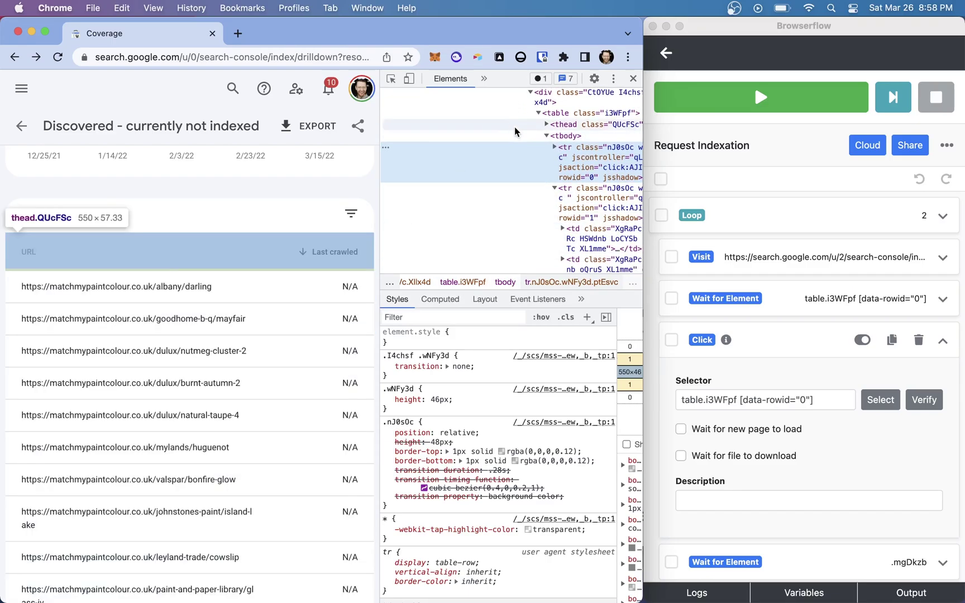
pyautogui.click(391, 79)
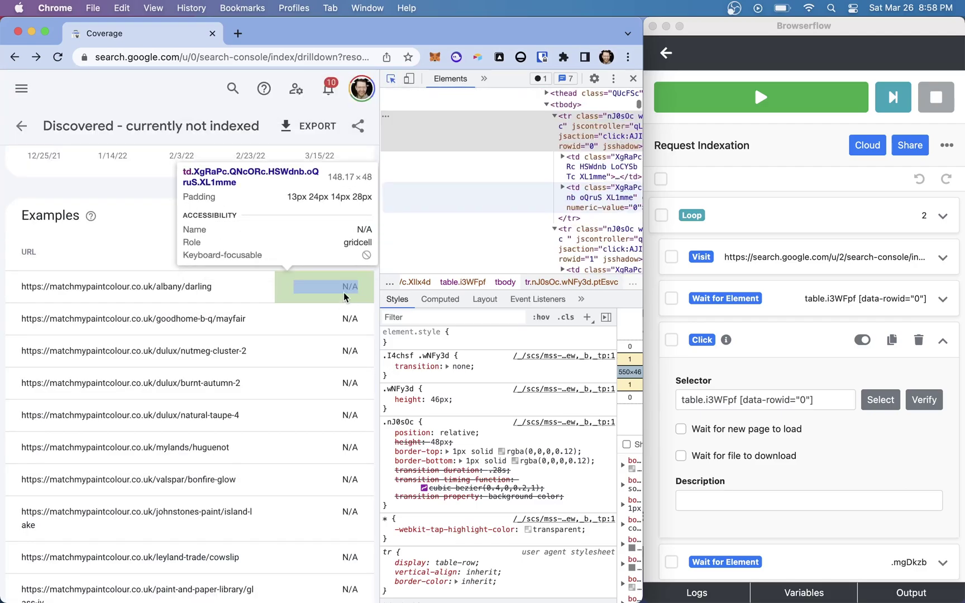
pyautogui.click(346, 288)
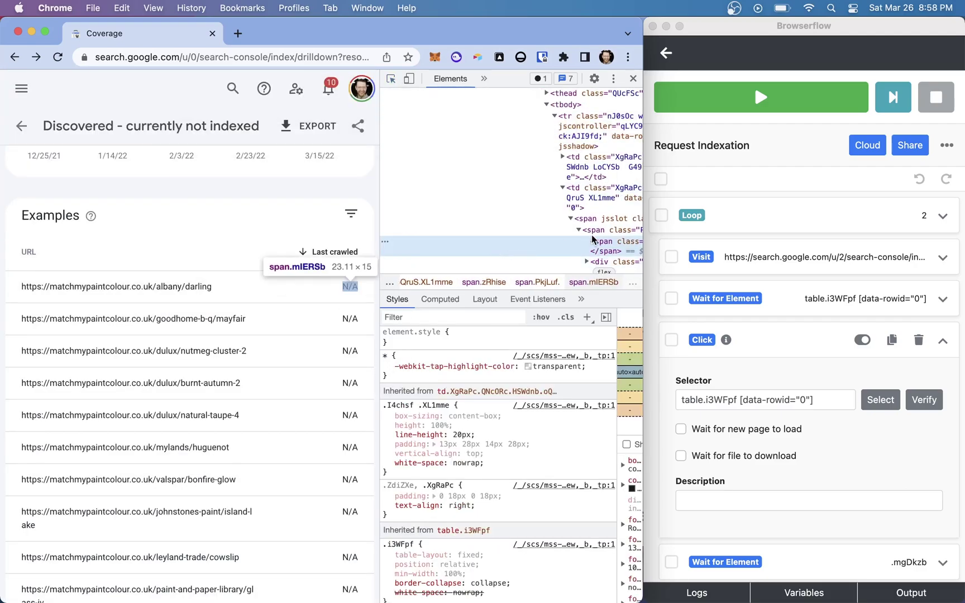
pyautogui.hscroll(-3, 622, 231)
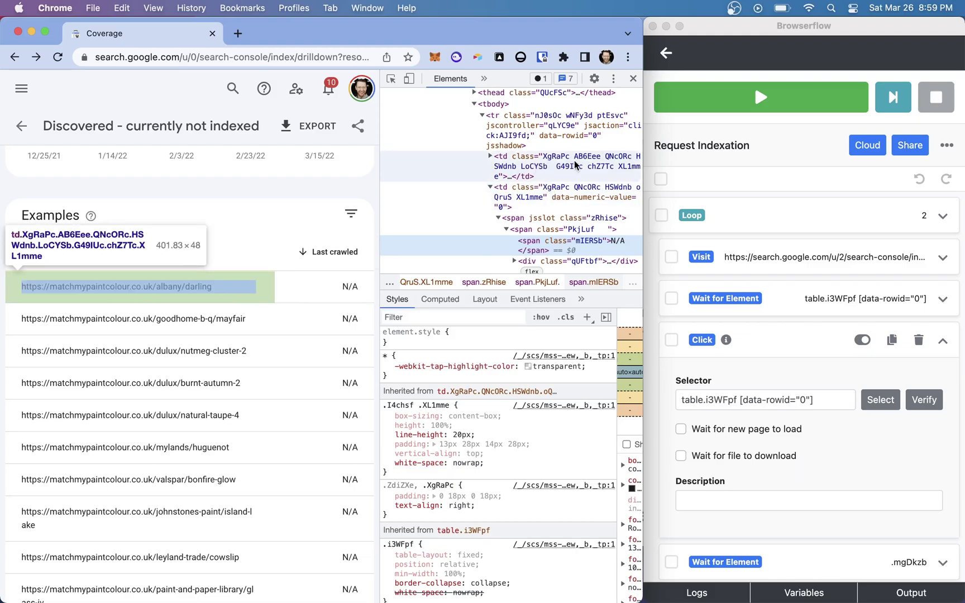
# Review the copy formats available for the albany/darling URL cell's element in the markup, without copying any of them
pyautogui.rightClick(527, 167)
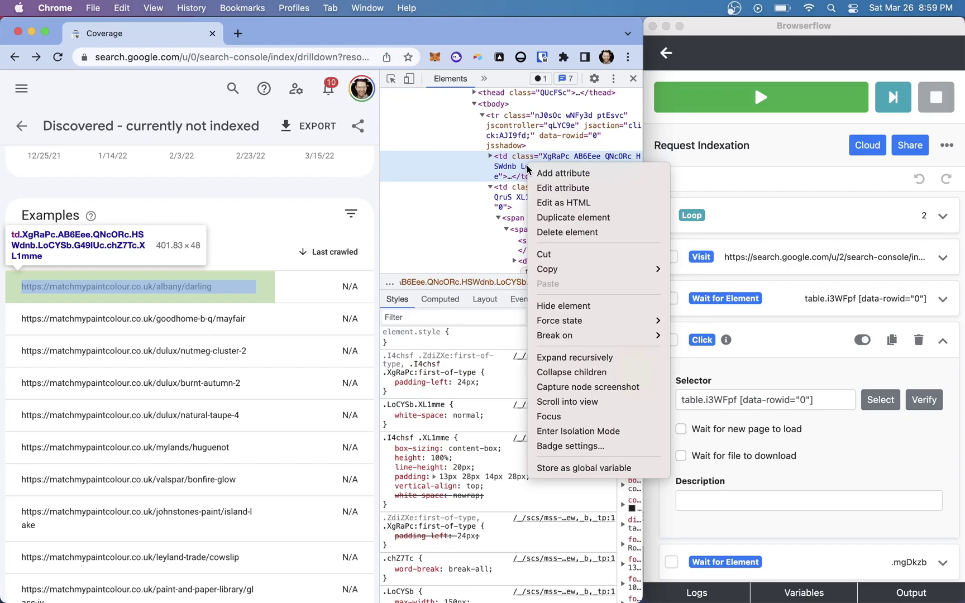
pyautogui.moveTo(591, 276)
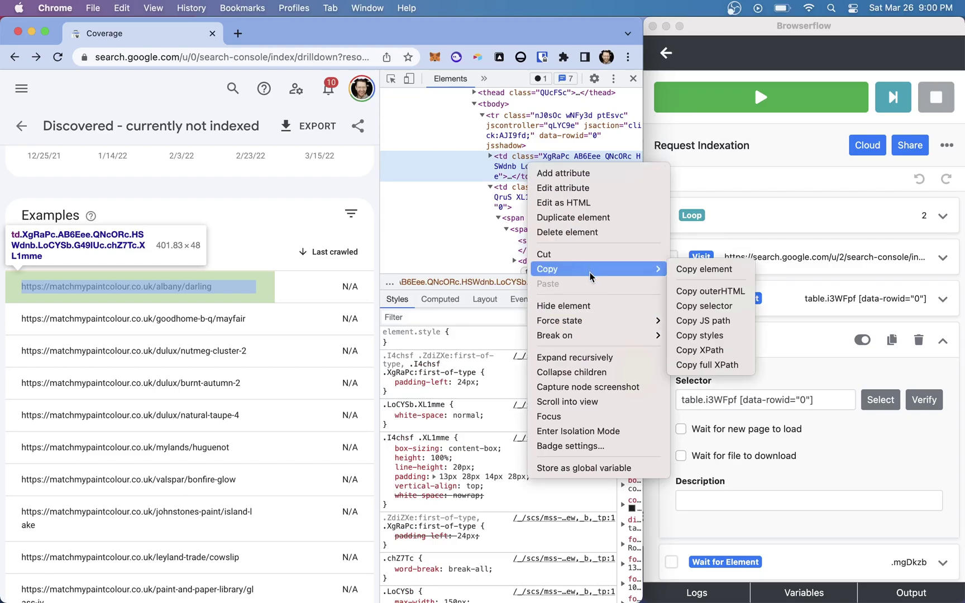
pyautogui.click(507, 166)
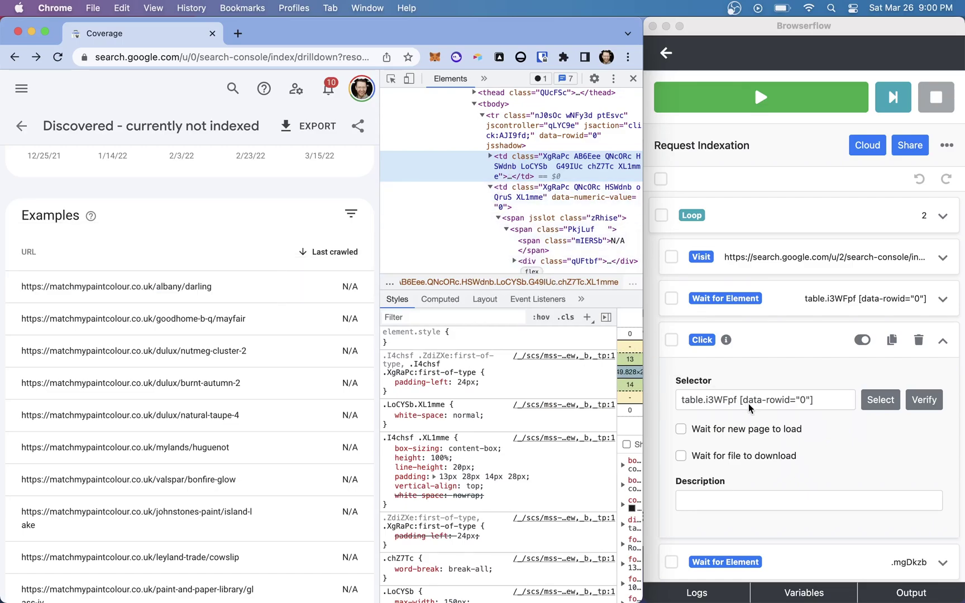
# Compare the Click command's selector with the page markup, selecting the table.i3WFpf element and highlighting the [data-rowid="0"] part
pyautogui.click(802, 401)
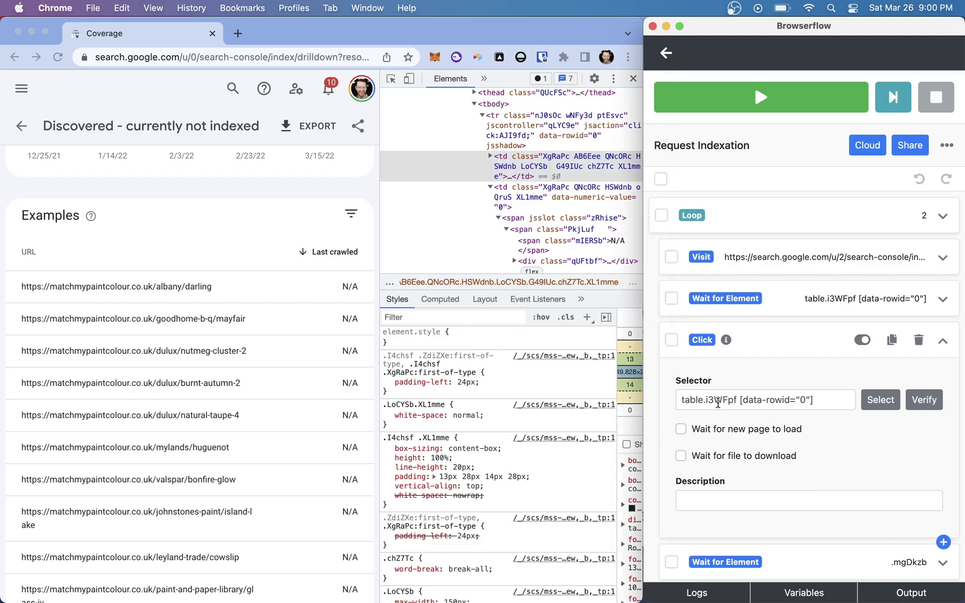
pyautogui.scroll(2, 506, 168)
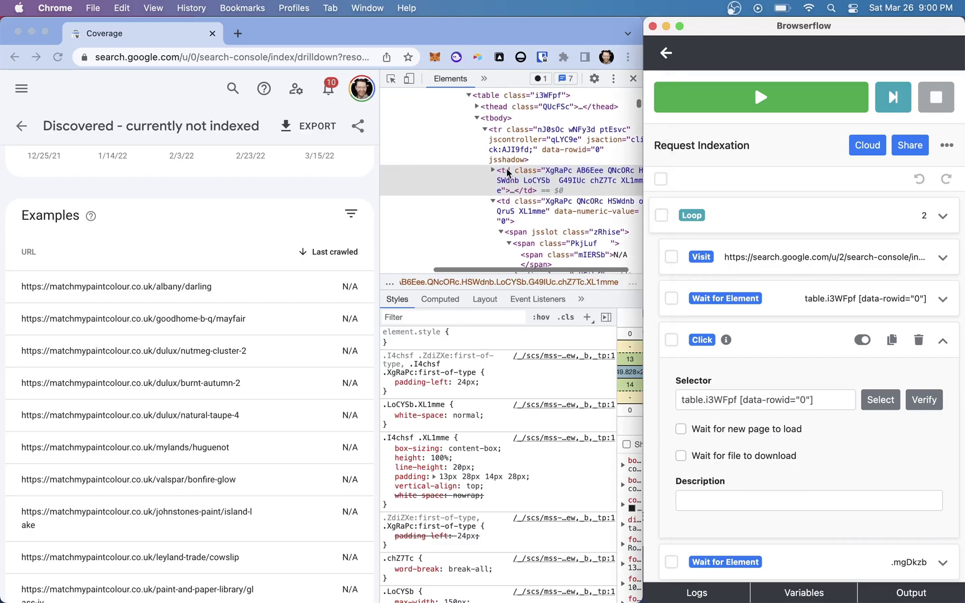
pyautogui.click(504, 133)
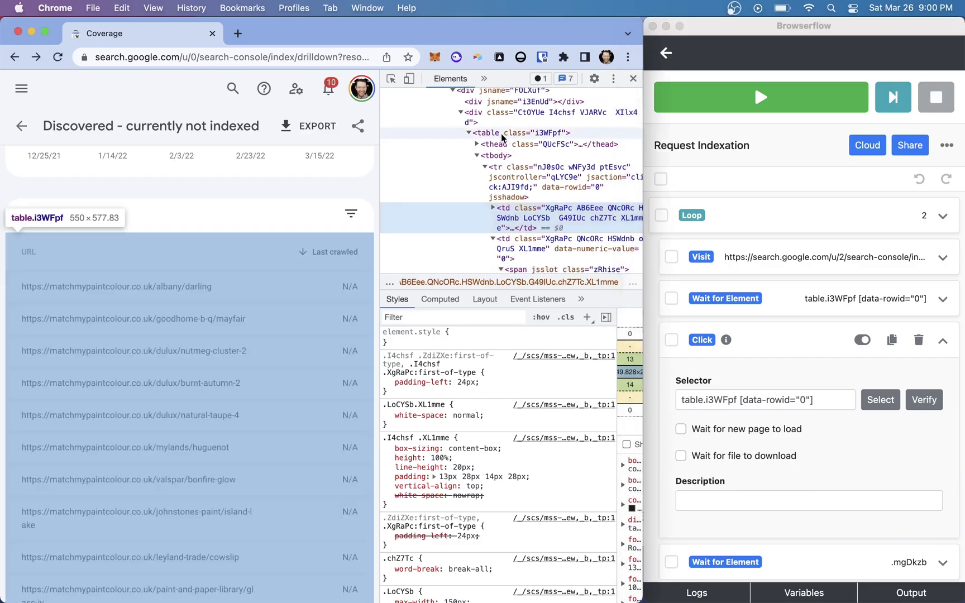
pyautogui.click(500, 133)
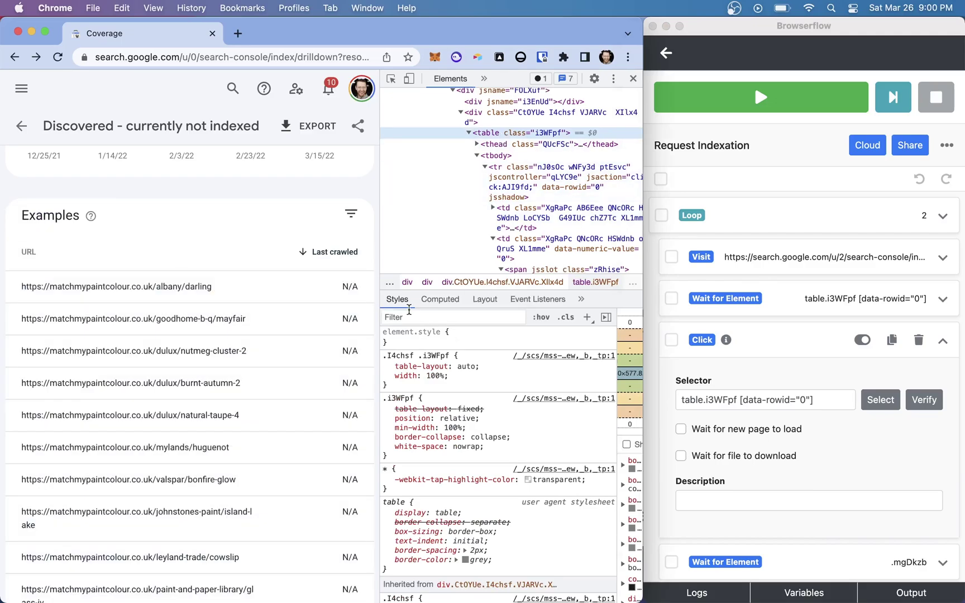
pyautogui.click(705, 404)
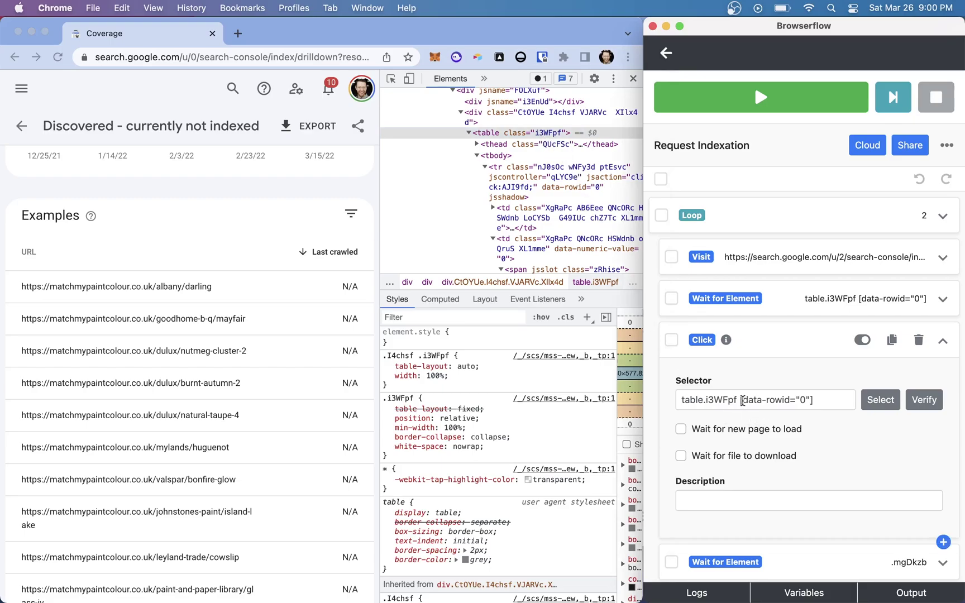
pyautogui.moveTo(740, 399); pyautogui.dragTo(816, 405)
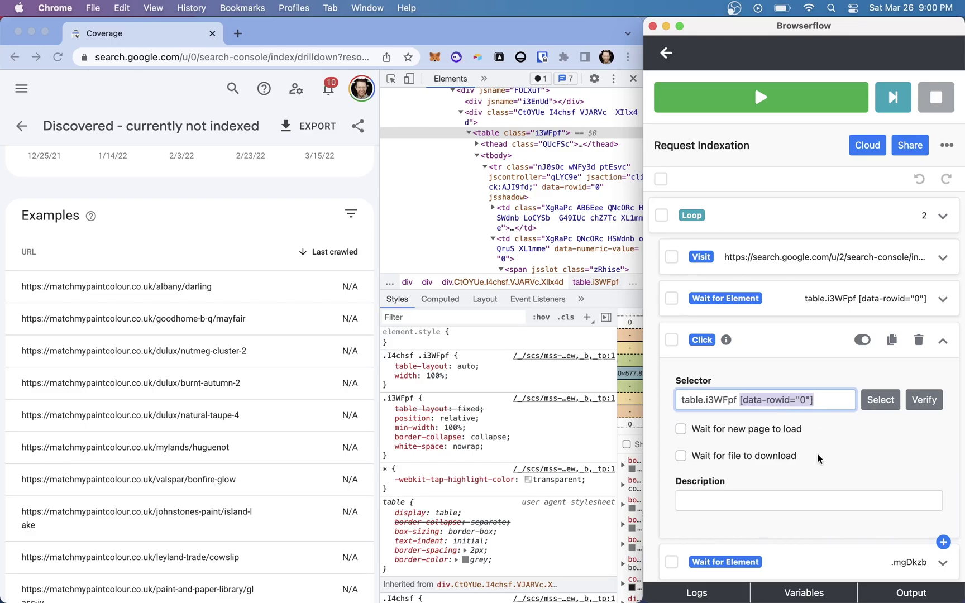
# Verify the first Click command's selector against the page, closing the developer tools before repeating the check
pyautogui.click(927, 401)
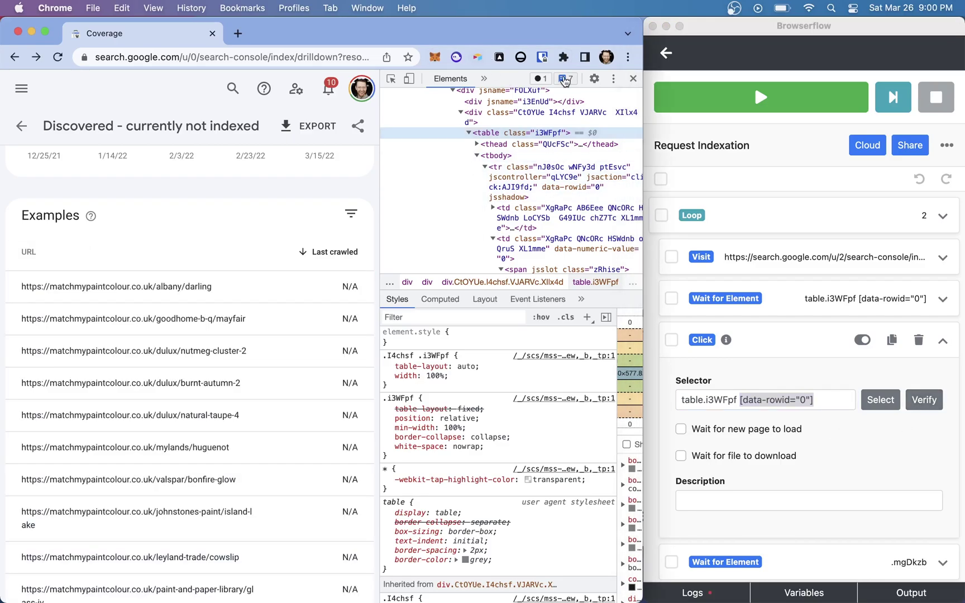
pyautogui.click(633, 79)
pyautogui.click(927, 402)
pyautogui.click(910, 400)
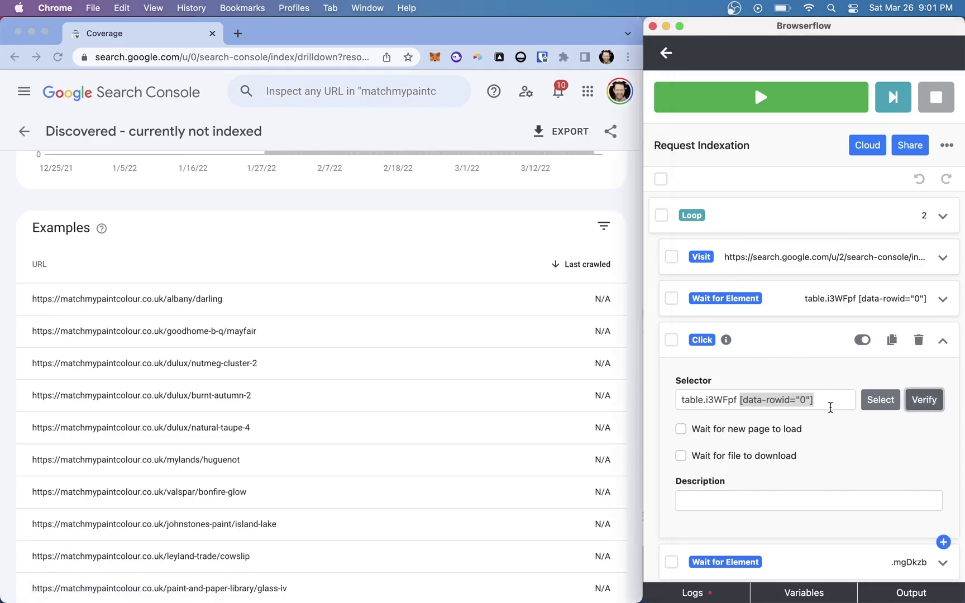
pyautogui.click(916, 401)
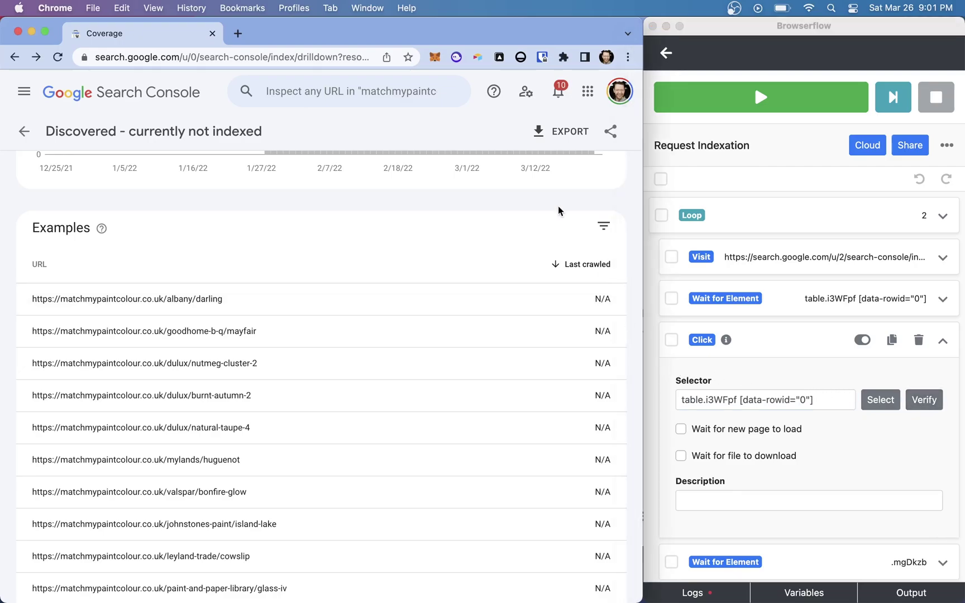
# Close and relaunch Browserflow beside the Search Console page, and reopen the Request Indexation flow
pyautogui.click(665, 52)
pyautogui.click(653, 26)
pyautogui.click(520, 57)
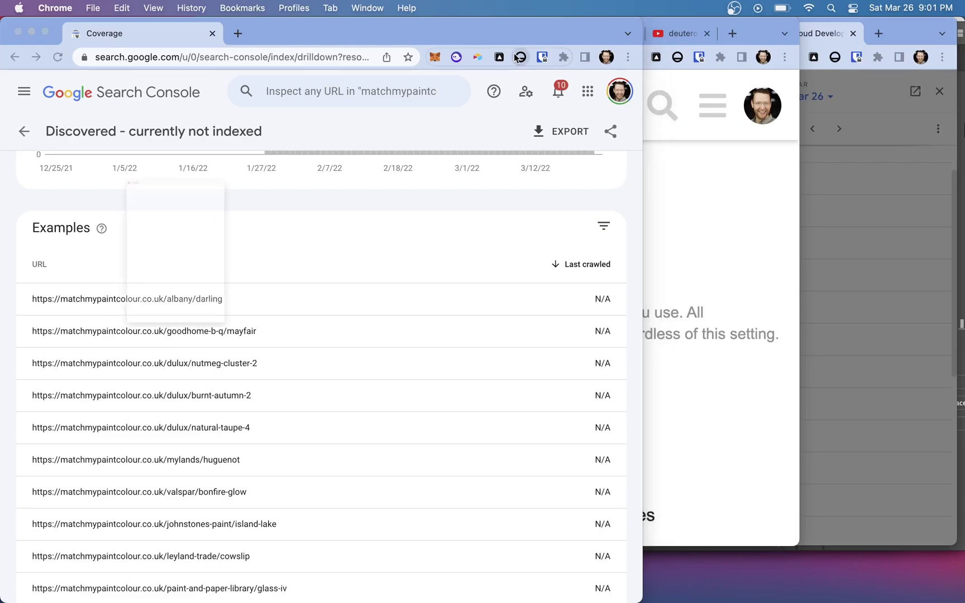
pyautogui.moveTo(308, 27); pyautogui.dragTo(871, 15)
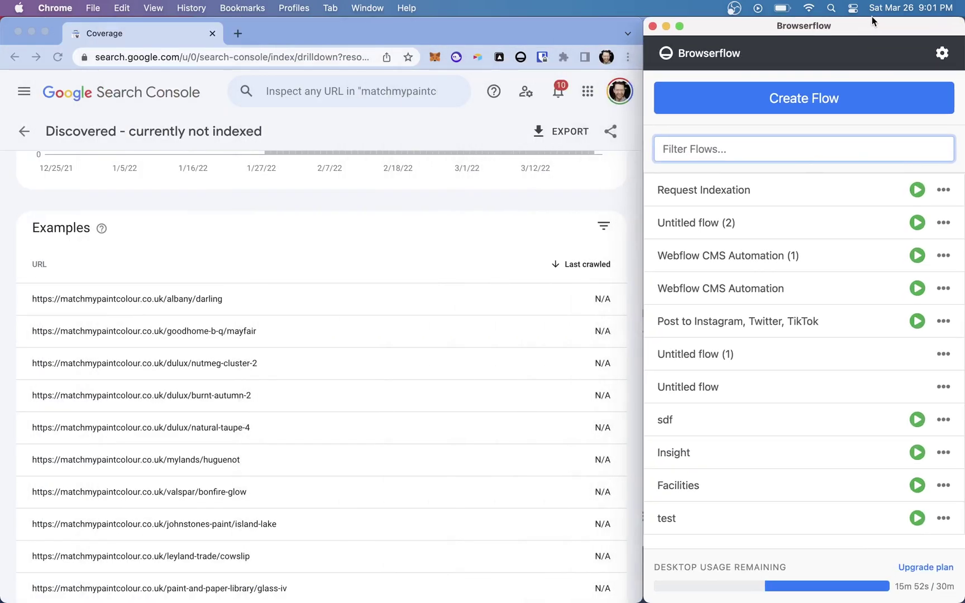
pyautogui.click(769, 193)
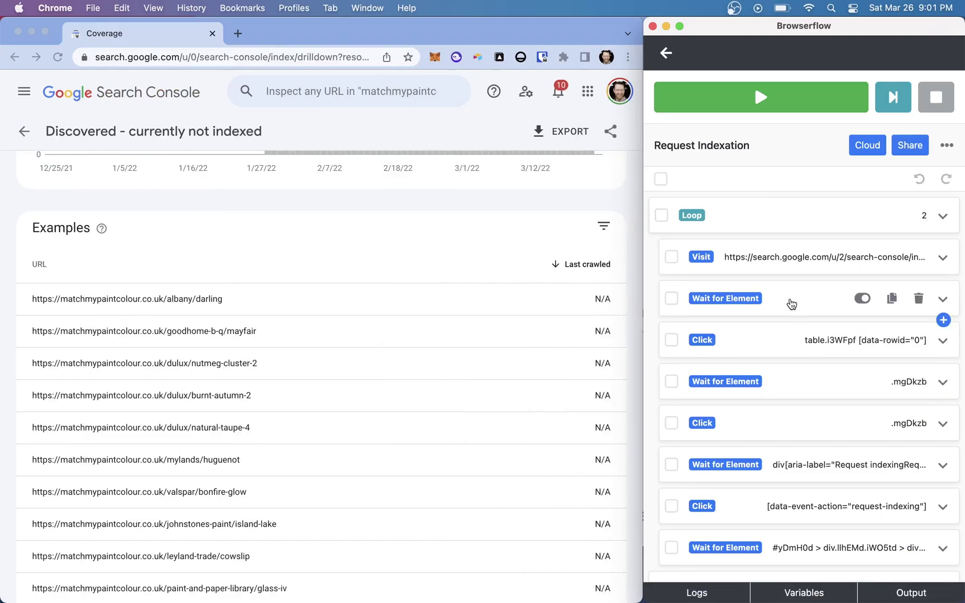
# Expand the loop's first Wait for Element command, verify its selector against the page, and collapse it
pyautogui.click(791, 303)
pyautogui.click(924, 358)
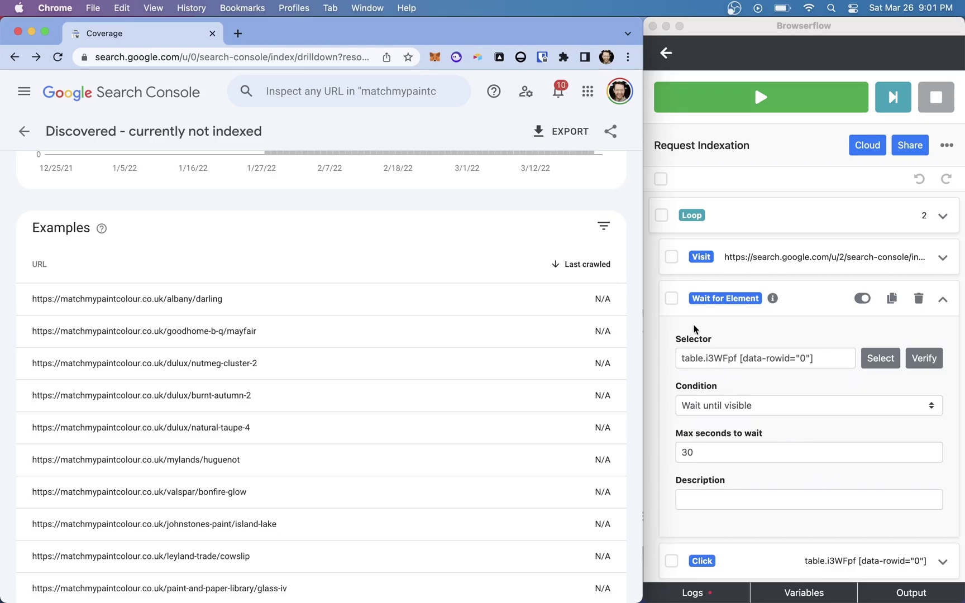
pyautogui.click(820, 293)
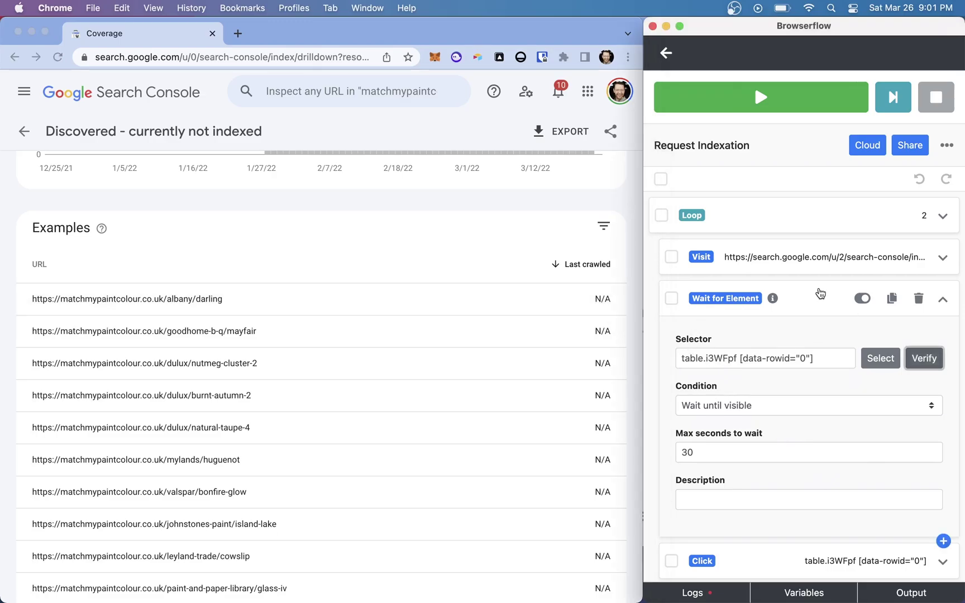
pyautogui.click(821, 293)
# Compare the selector of the loop's first Click command with that of the Wait for Element command preceding it
pyautogui.click(791, 330)
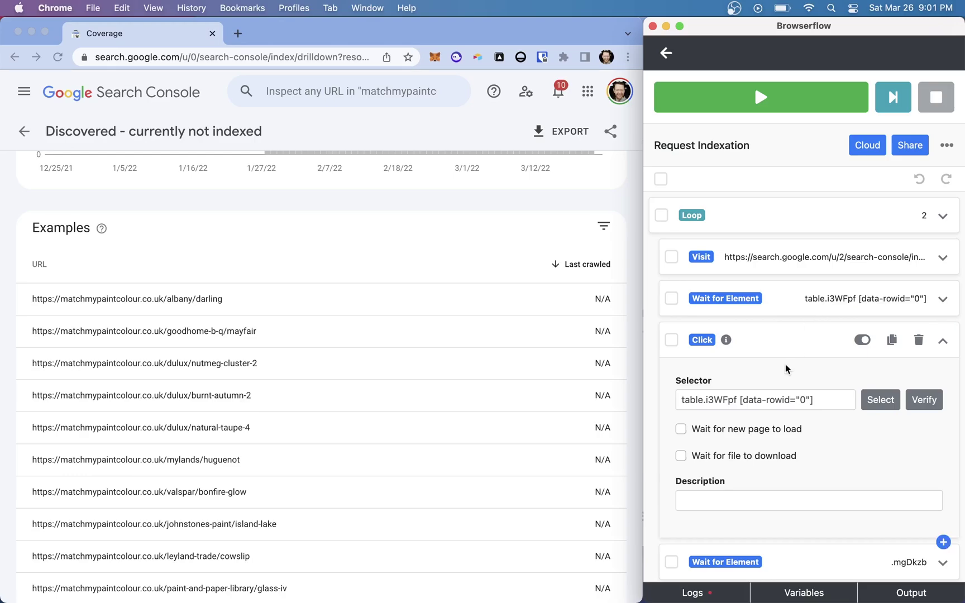
pyautogui.tripleClick(825, 398)
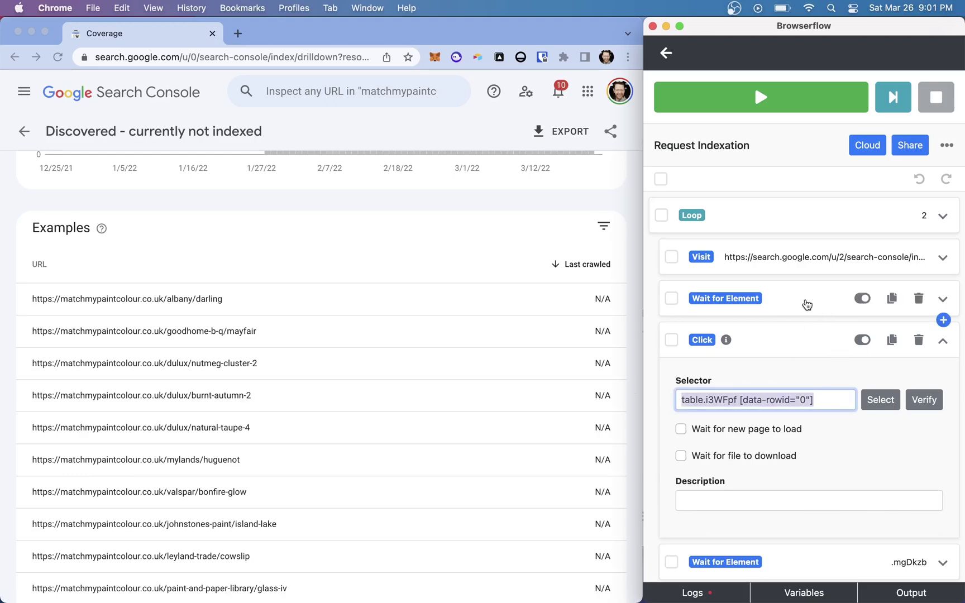
pyautogui.click(805, 301)
pyautogui.click(790, 296)
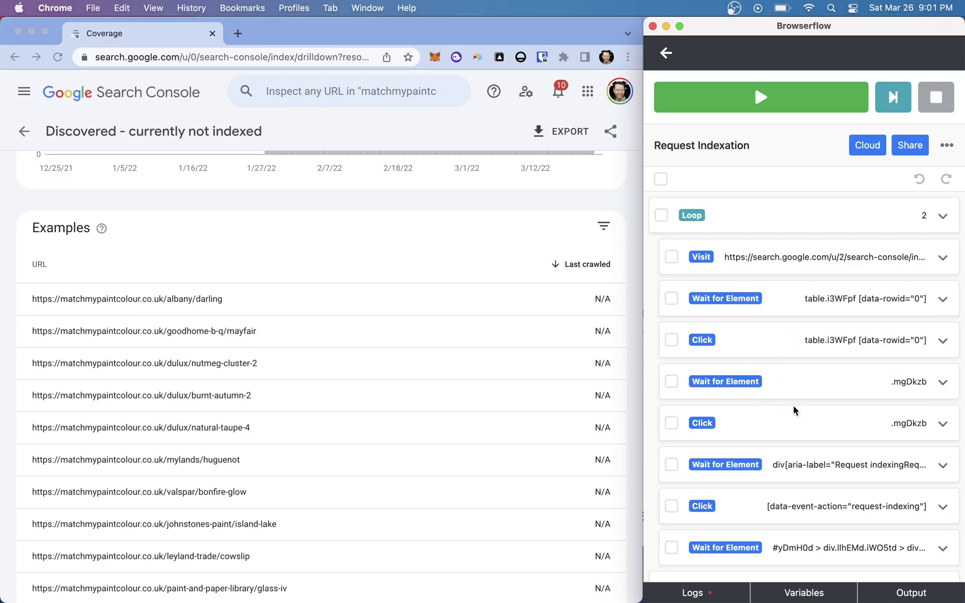
# Examine the settings of the loop's Wait for Element and Click commands that target .mgDkzb
pyautogui.click(787, 386)
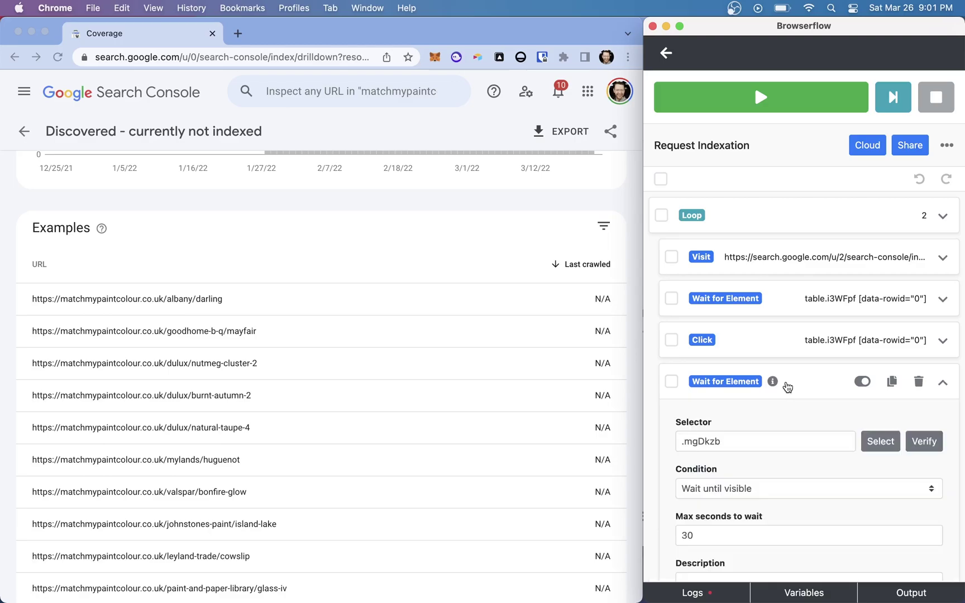
pyautogui.scroll(-2, 789, 429)
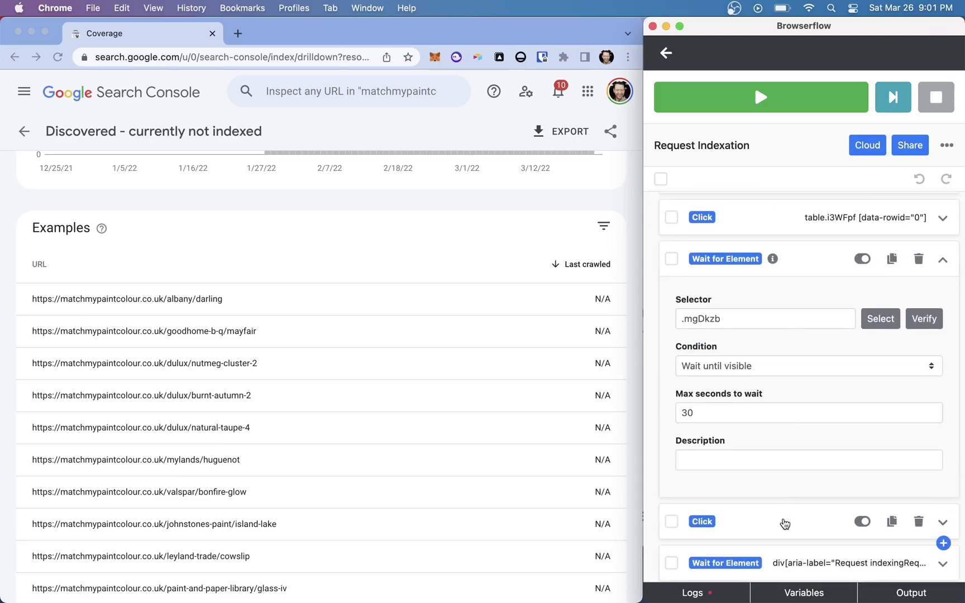
pyautogui.click(783, 521)
pyautogui.scroll(-3, 779, 311)
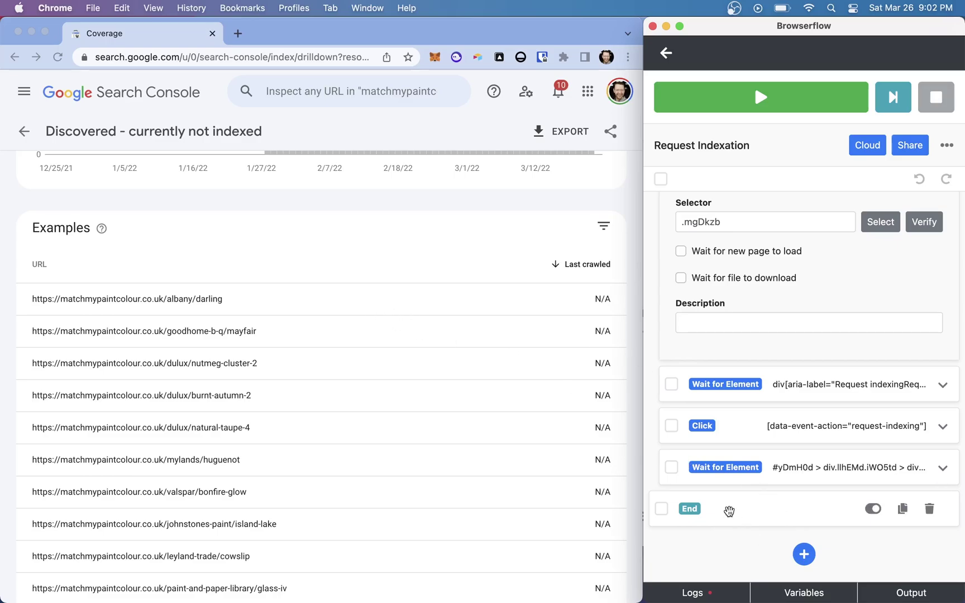
# Browse the loop variants among the control flow commands available for adding, and dismiss the list without adding one
pyautogui.click(804, 554)
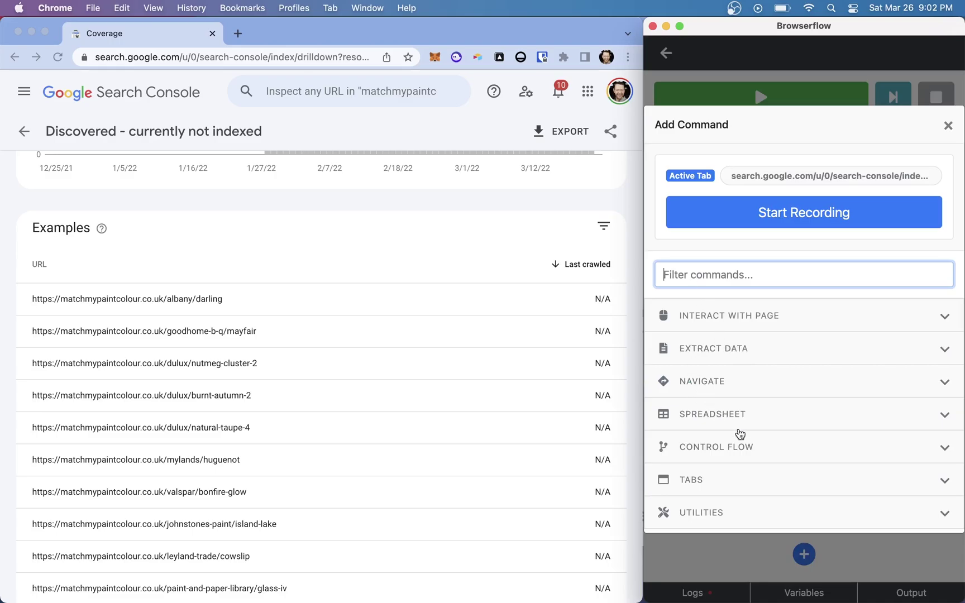
pyautogui.click(730, 445)
pyautogui.scroll(-3, 730, 445)
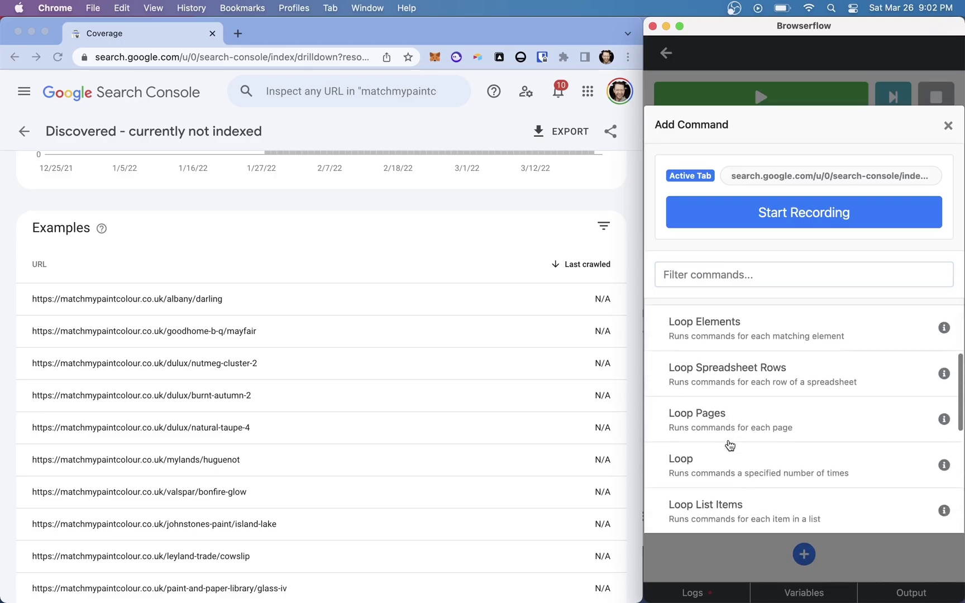
pyautogui.scroll(-2, 724, 491)
pyautogui.scroll(3, 724, 491)
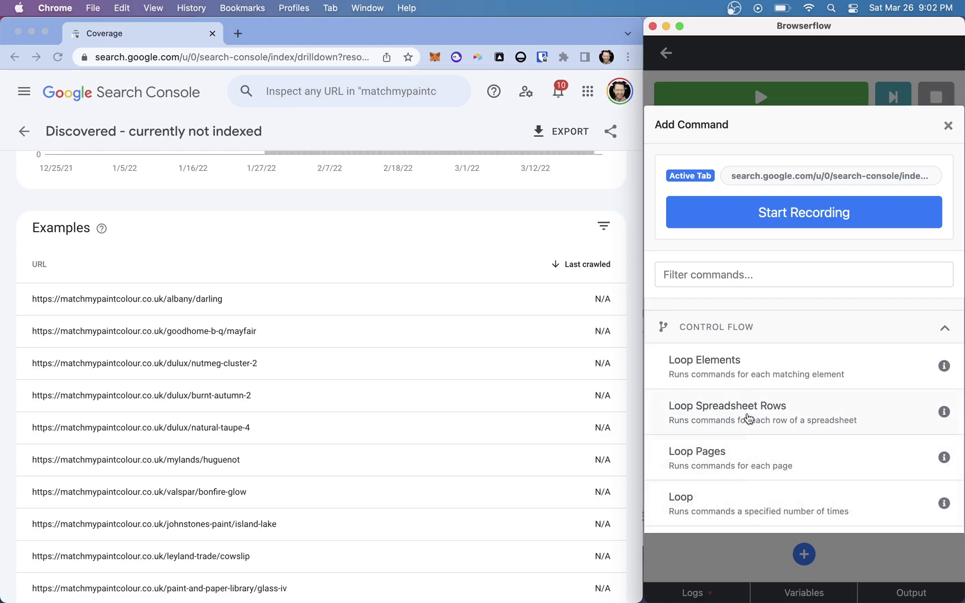
pyautogui.click(948, 125)
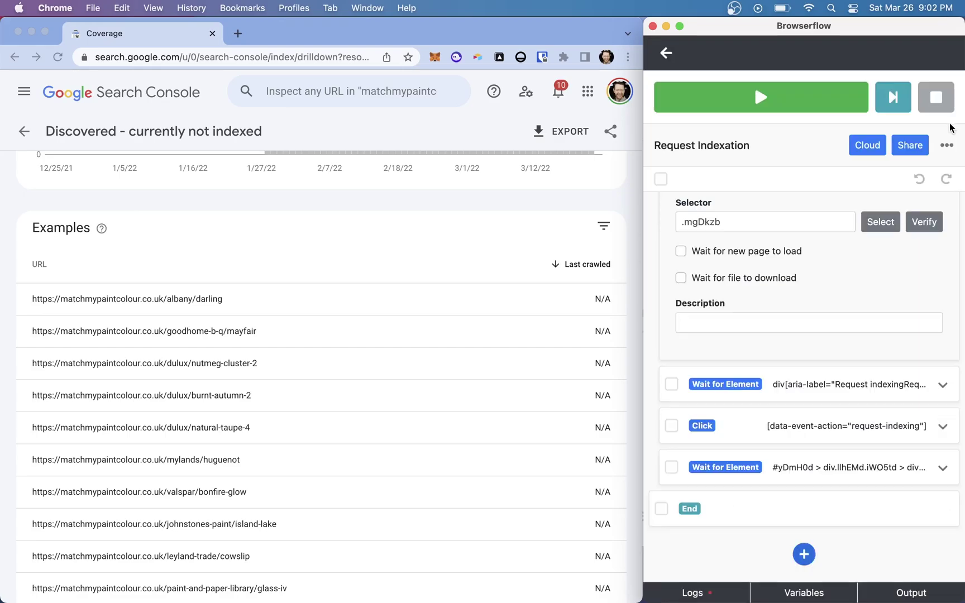
# Expand the settings of the Loop command at the start of the flow and select its number of times to loop
pyautogui.scroll(5, 850, 288)
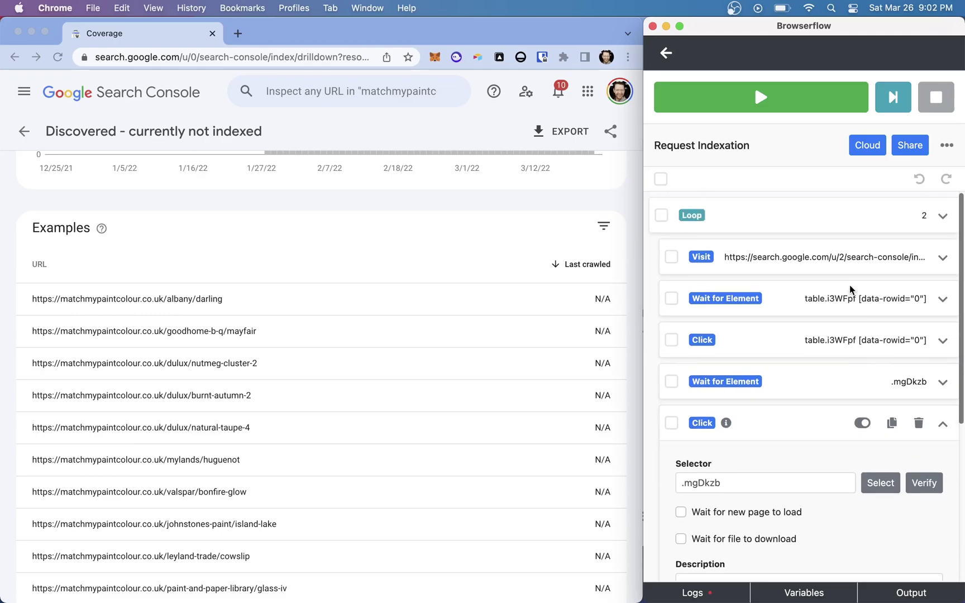
pyautogui.moveTo(811, 223)
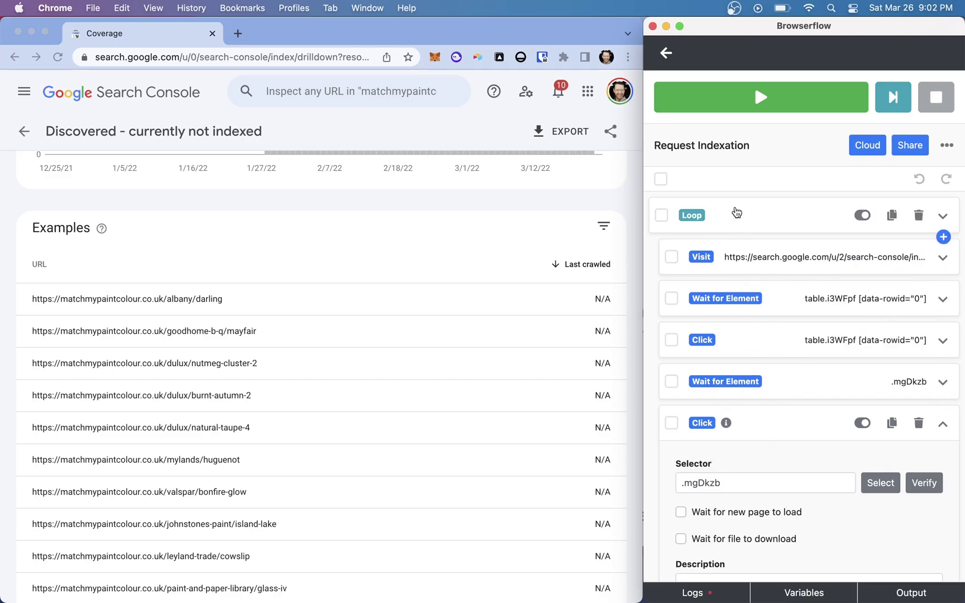
pyautogui.click(736, 212)
pyautogui.click(710, 275)
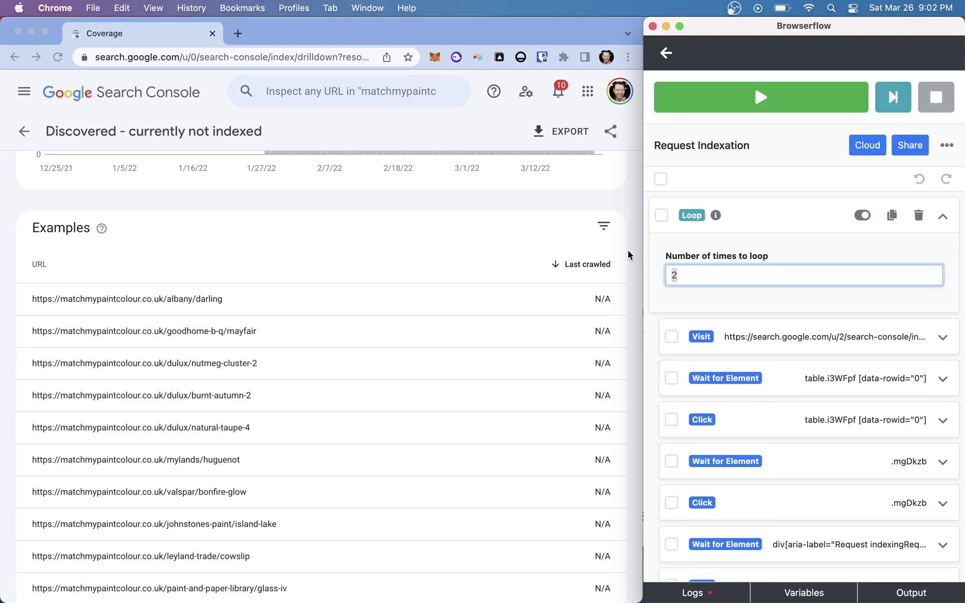
# Set the first Loop command's number of times to loop to 4 and collapse its settings
pyautogui.write('4')
pyautogui.press('Tab')
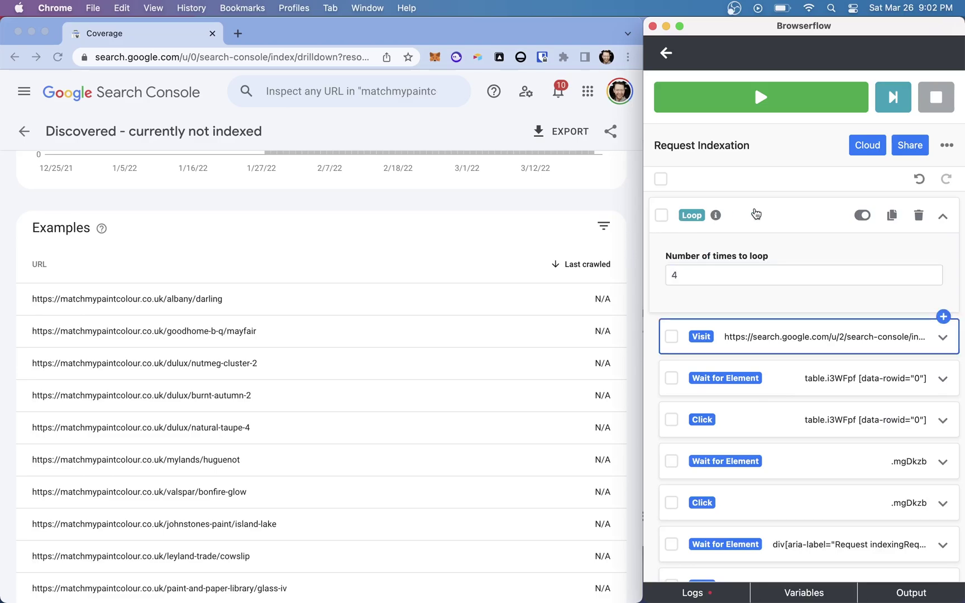
pyautogui.click(769, 217)
# Add a second Loop command after the existing loop's End and collapse its settings
pyautogui.scroll(-3, 718, 517)
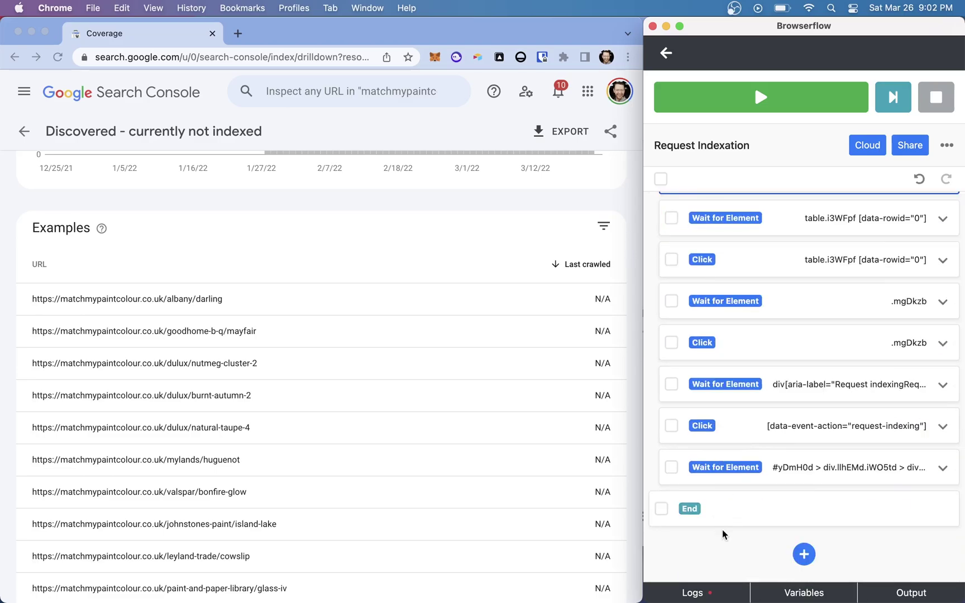
pyautogui.click(807, 554)
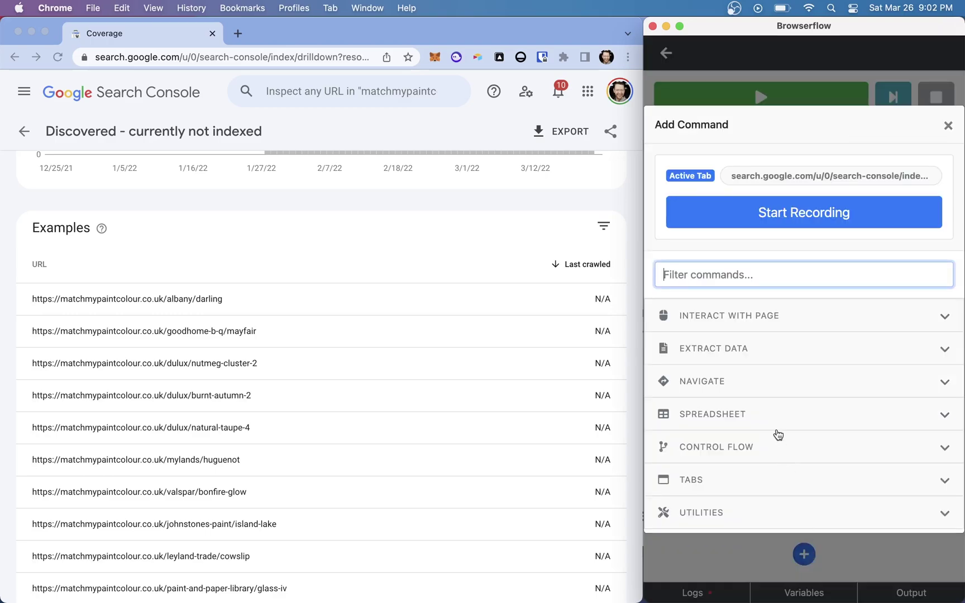
pyautogui.click(755, 279)
pyautogui.write('loo')
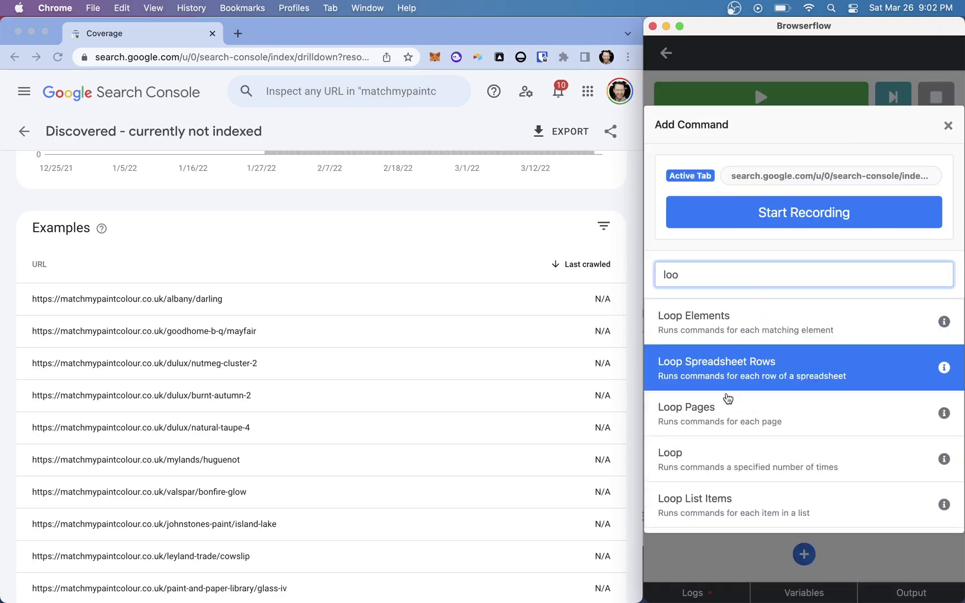
pyautogui.click(720, 462)
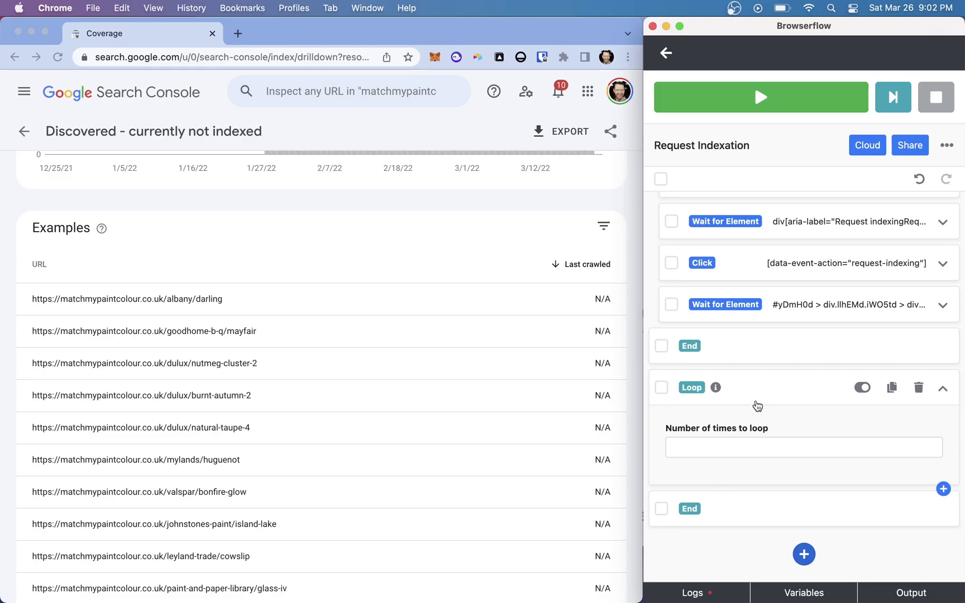
pyautogui.click(757, 404)
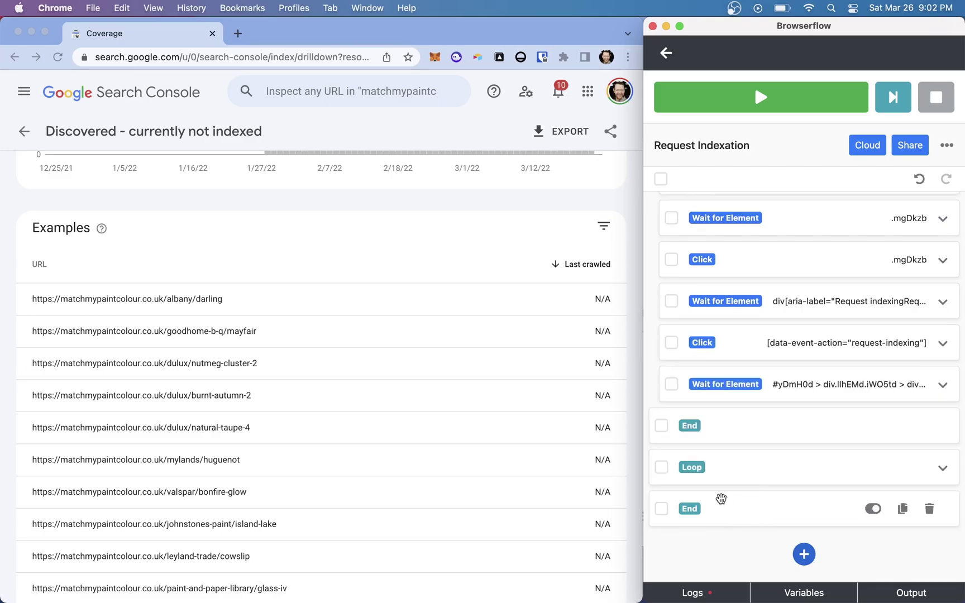
# Add a Click command at the end of the flow and move it inside the second Loop
pyautogui.click(805, 553)
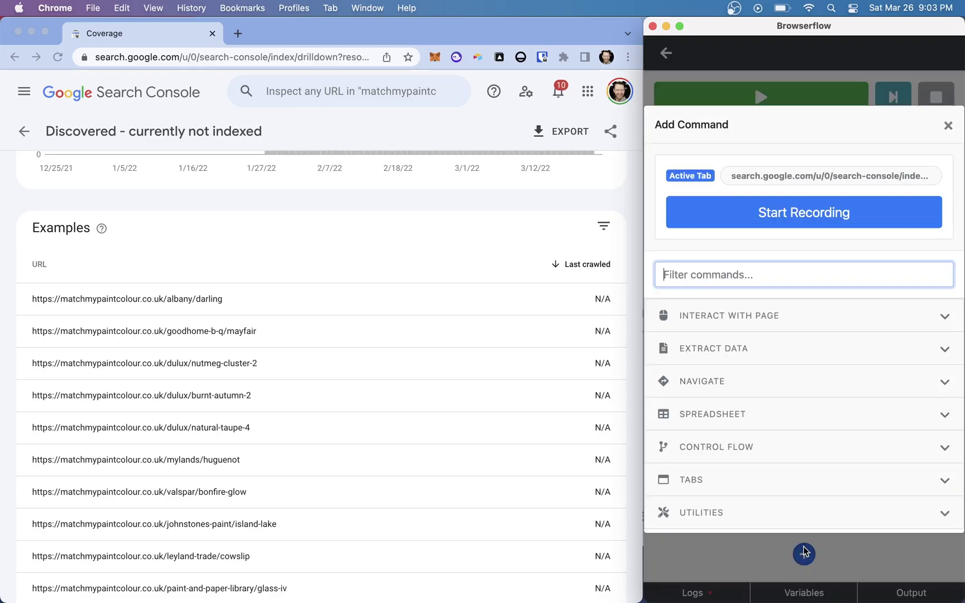
pyautogui.write('cli')
pyautogui.press('Return')
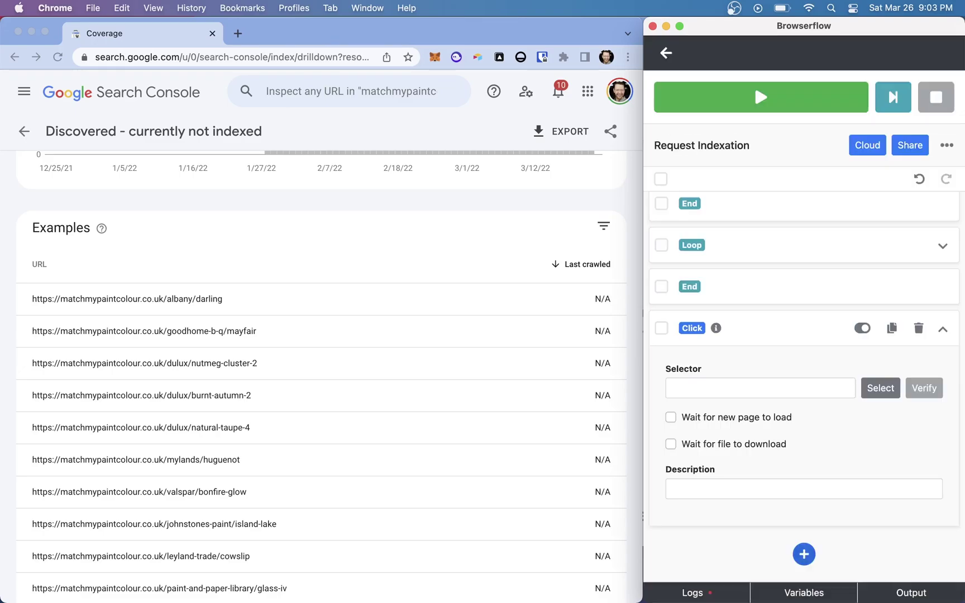
pyautogui.click(742, 339)
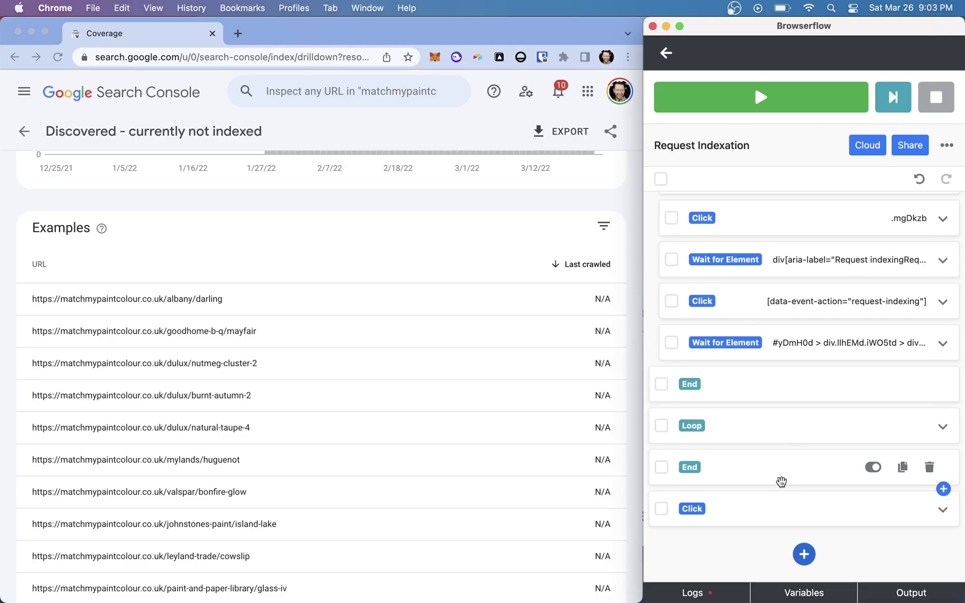
pyautogui.moveTo(771, 521); pyautogui.dragTo(670, 470)
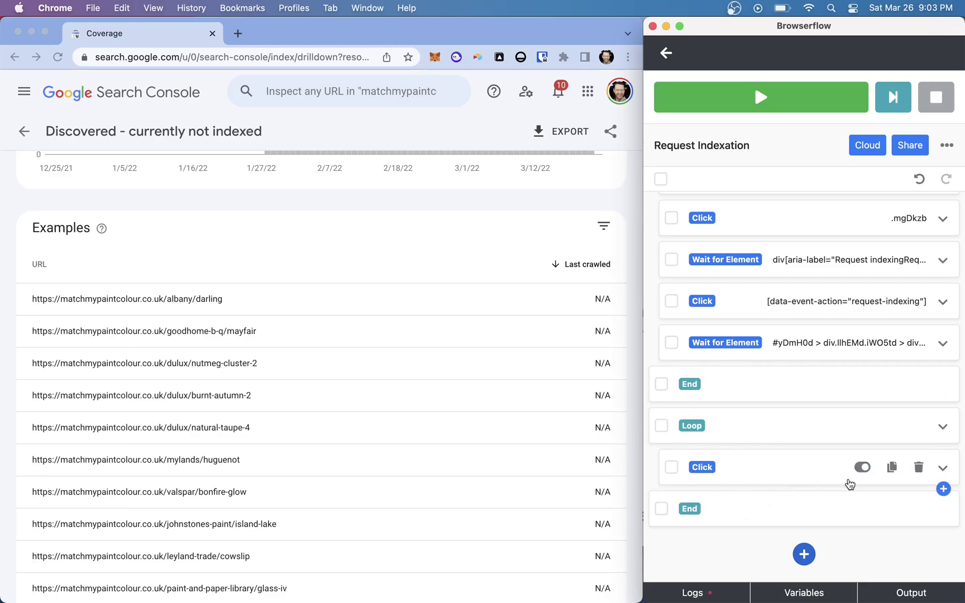
# Delete the second Loop and its Click command from the end of the flow
pyautogui.click(921, 426)
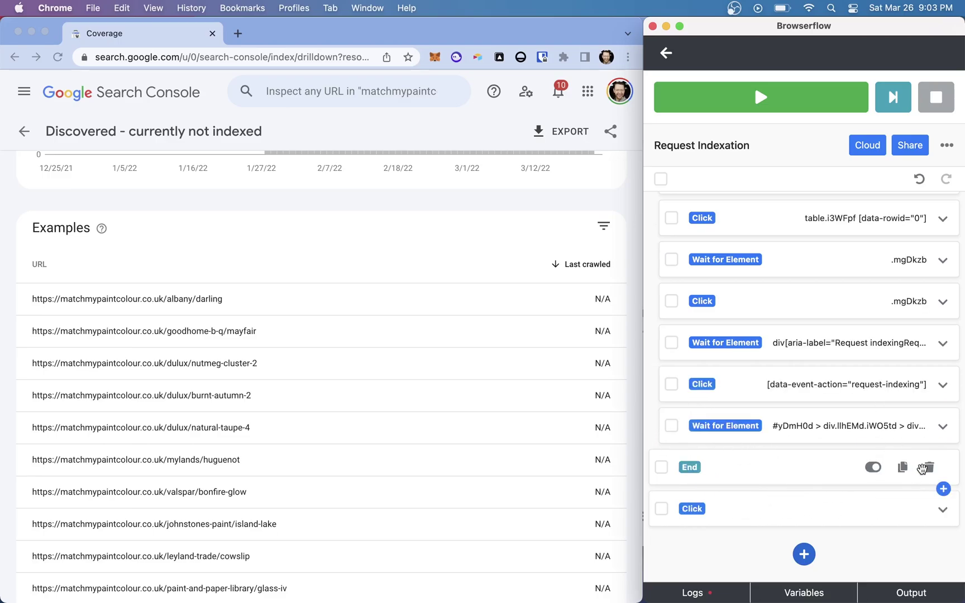
pyautogui.click(924, 511)
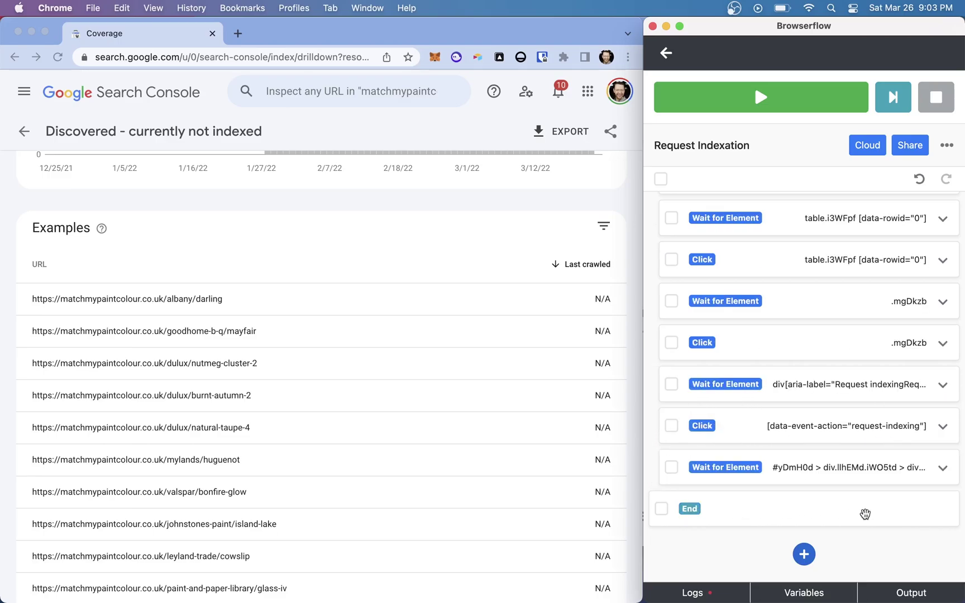
# Run the Request Indexation flow on the Search Console page
pyautogui.scroll(2, 864, 512)
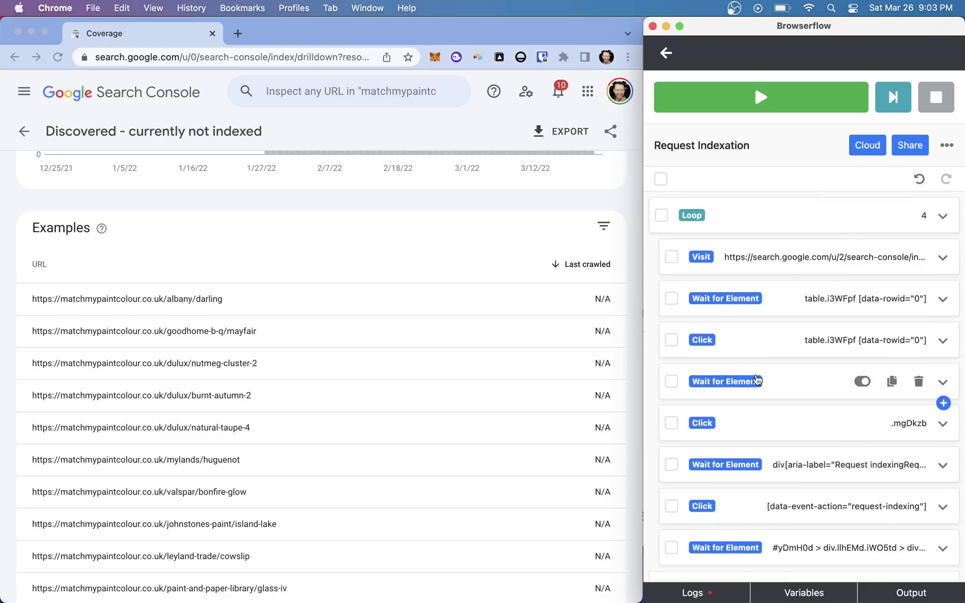
pyautogui.click(422, 204)
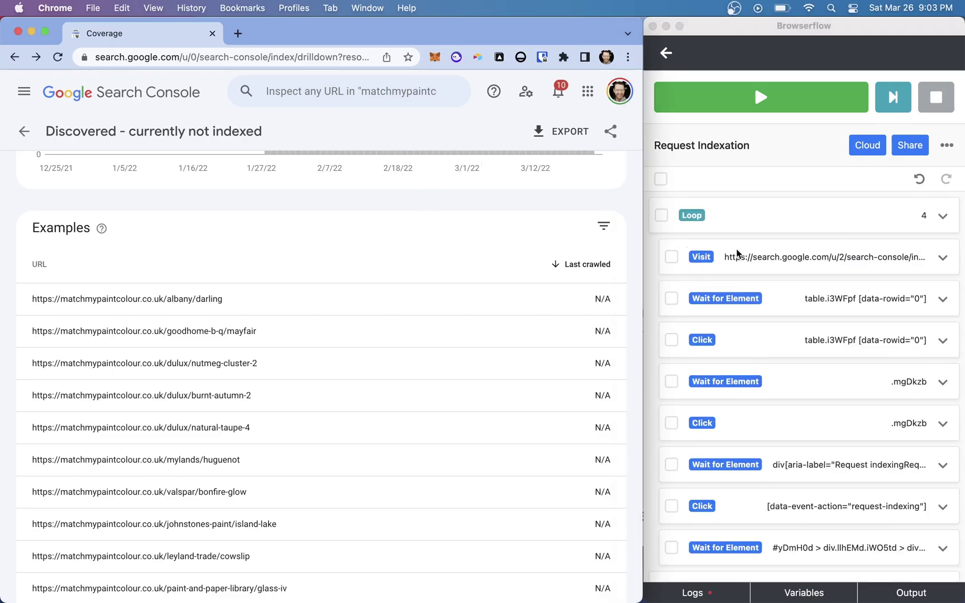
pyautogui.click(737, 97)
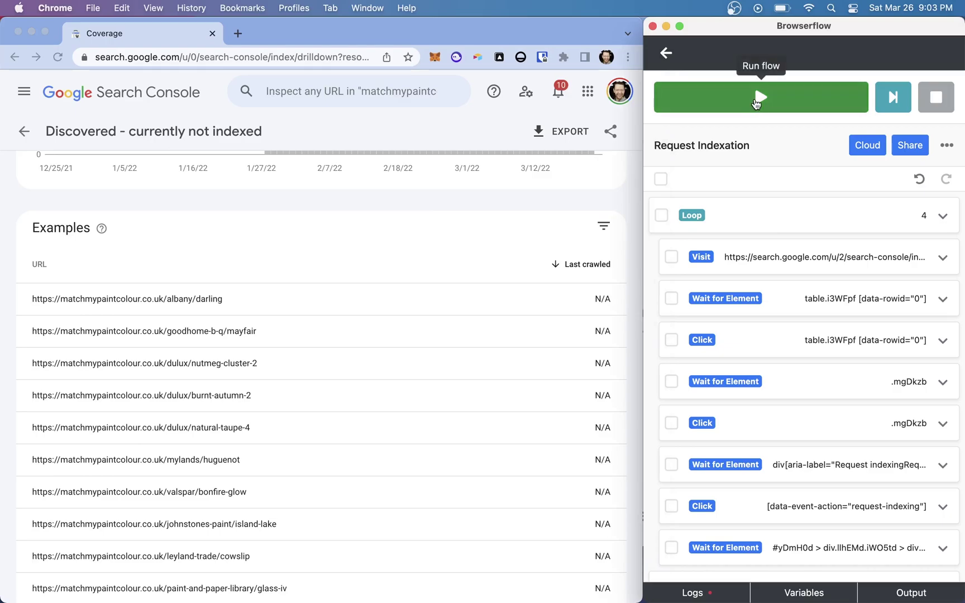
pyautogui.click(754, 99)
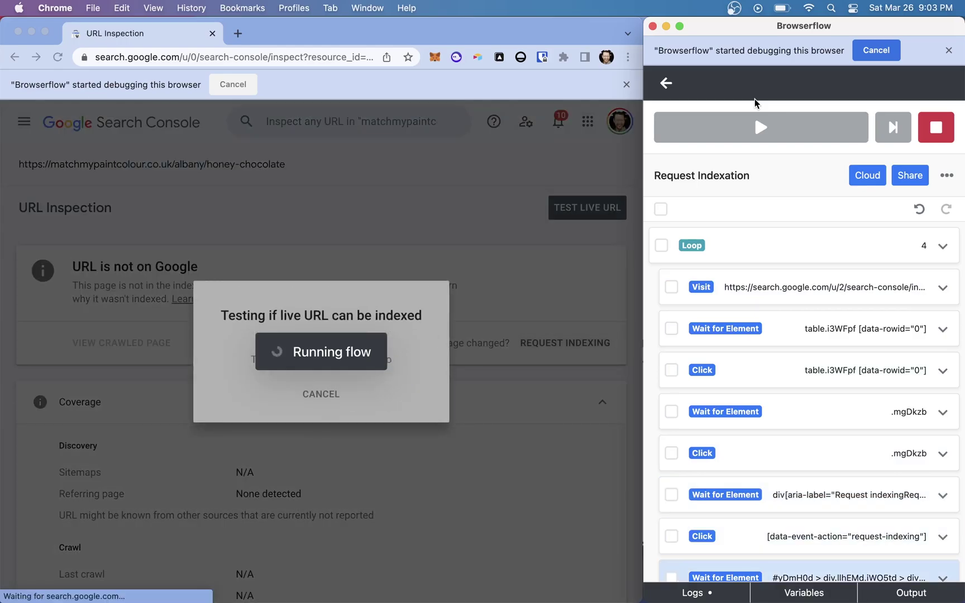
pyautogui.scroll(-3, 754, 301)
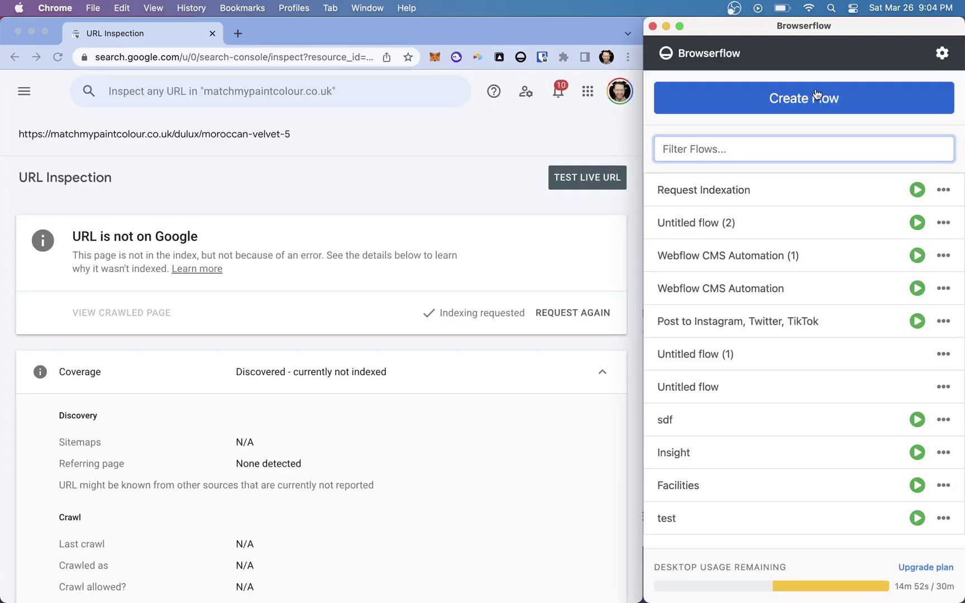
# Open the Request Indexation flow's page from the dashboard of the Browserflow website
pyautogui.click(943, 190)
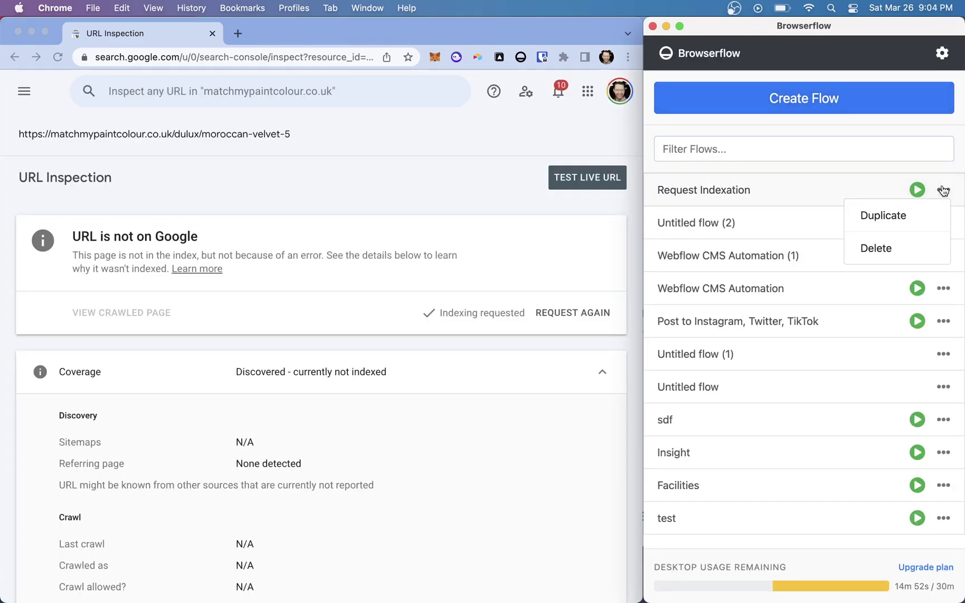
pyautogui.click(935, 168)
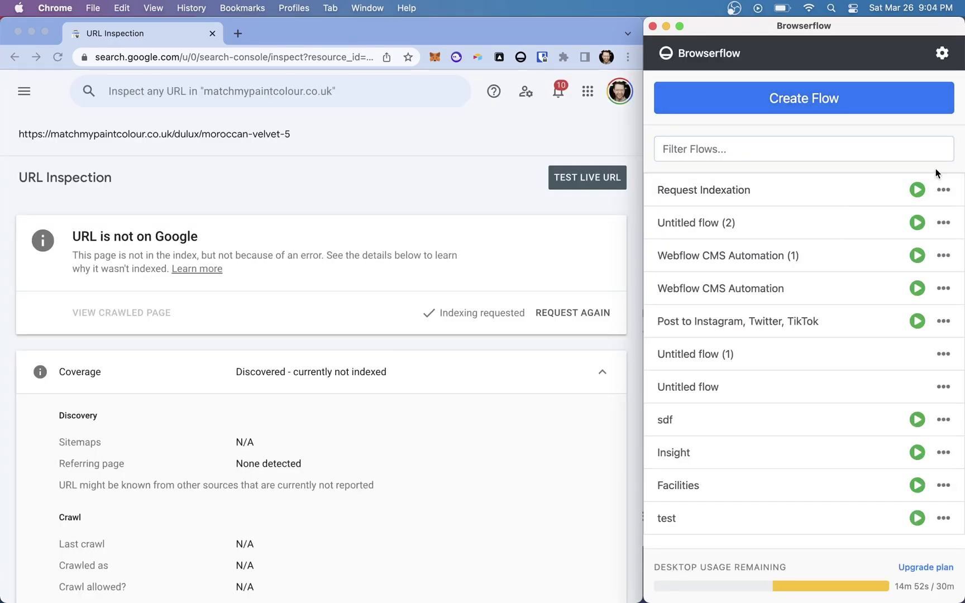
pyautogui.click(944, 53)
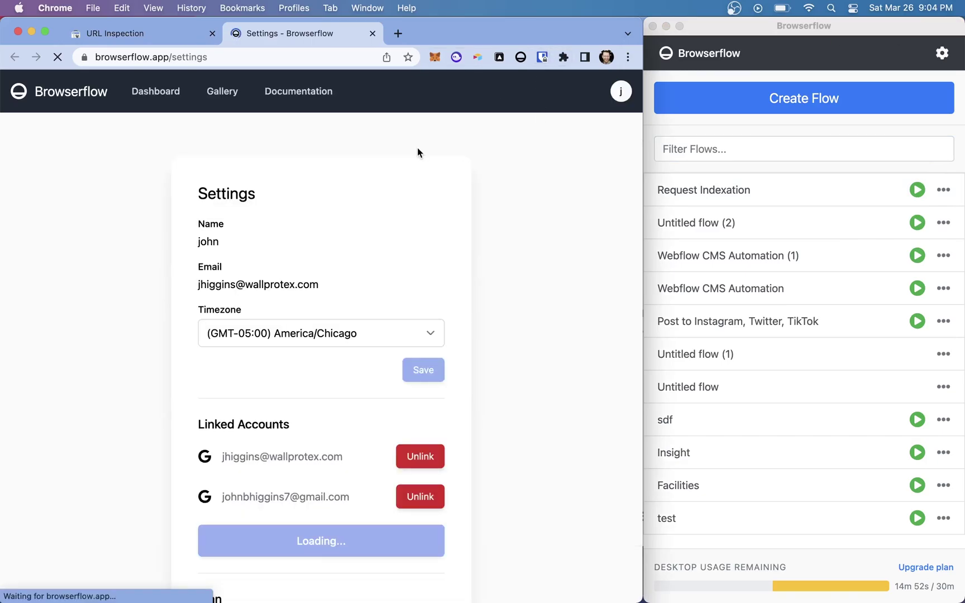
pyautogui.click(162, 92)
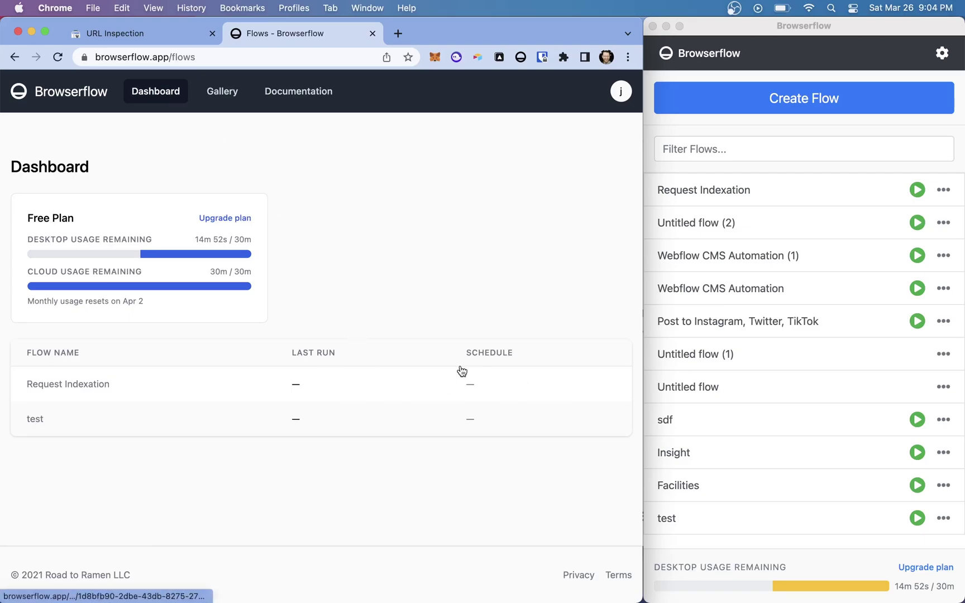
pyautogui.click(444, 388)
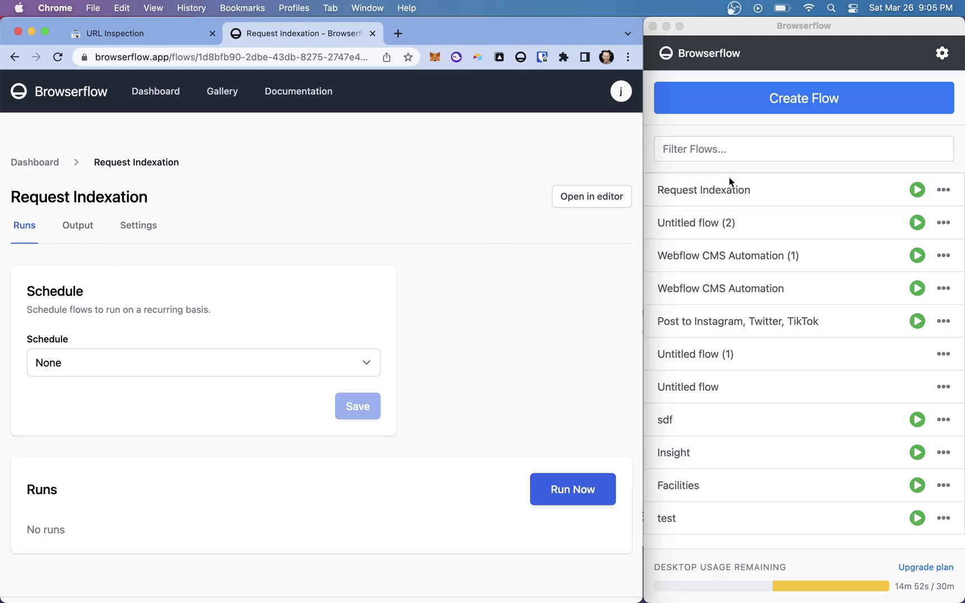
# Examine the recurring schedule options available for the Request Indexation flow without choosing a different one
pyautogui.click(186, 365)
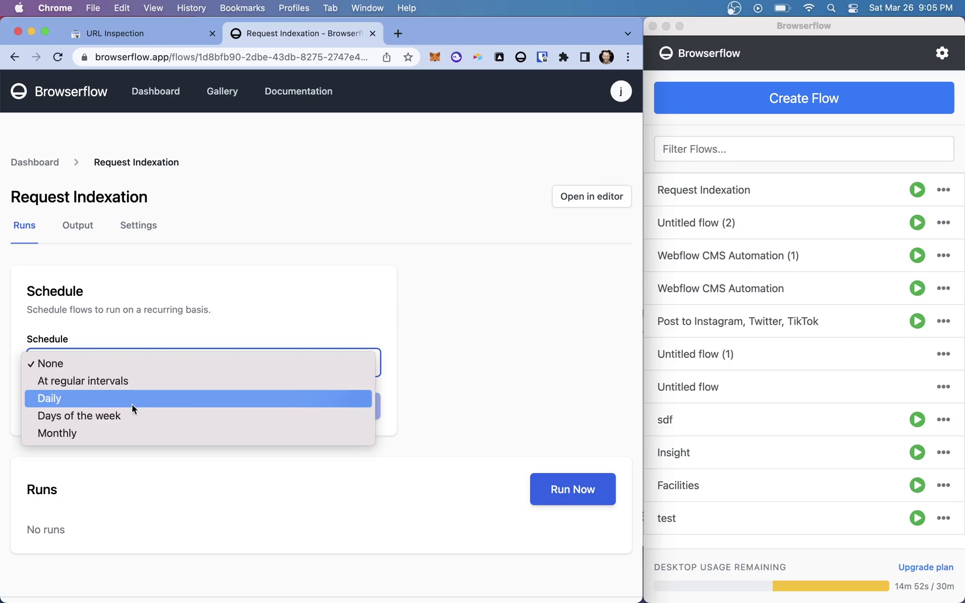
pyautogui.click(151, 284)
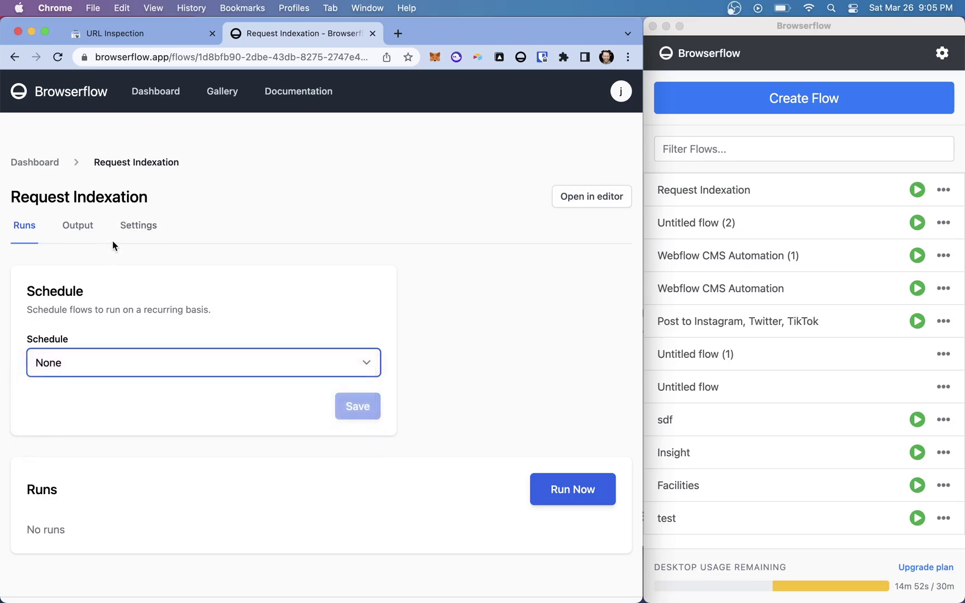
pyautogui.scroll(-3, 303, 345)
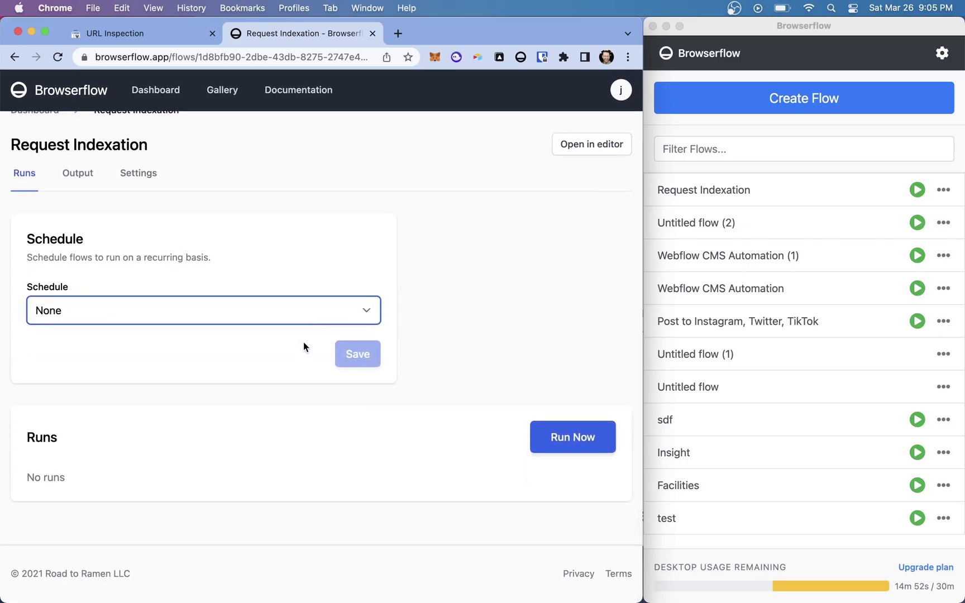